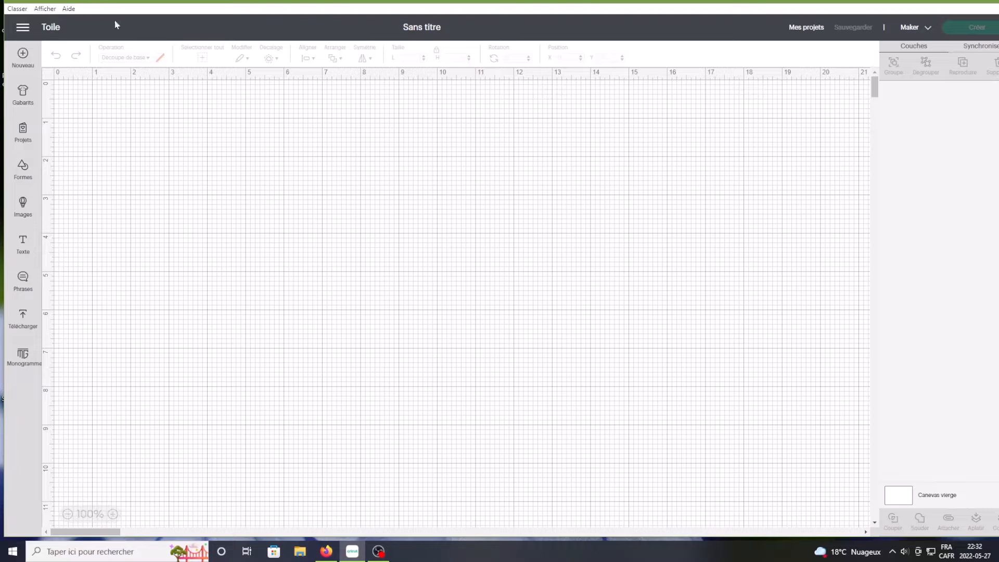
Step: Look up the Cricut Access topic in the online help centre and close the browser
left_click(21, 361)
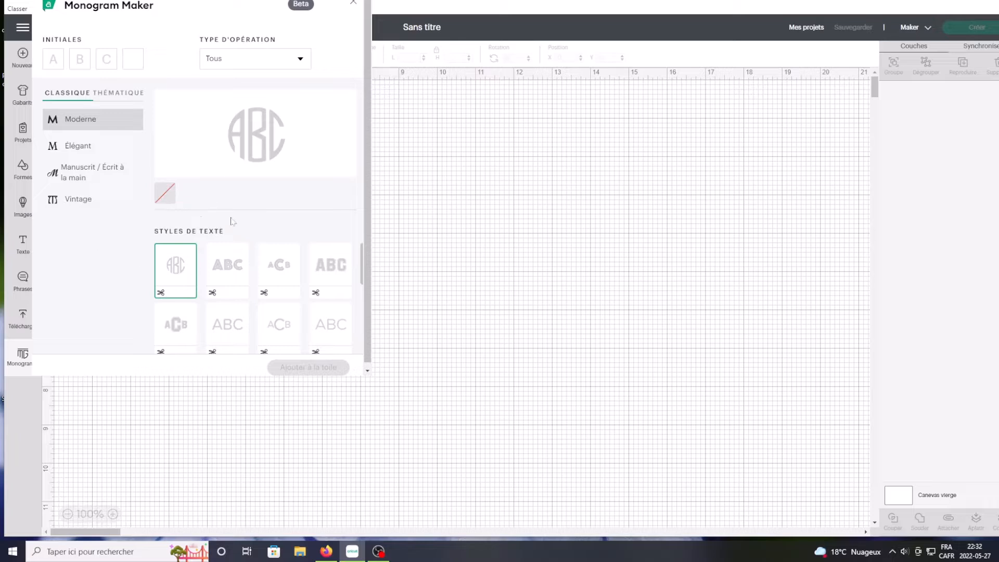
left_click(22, 31)
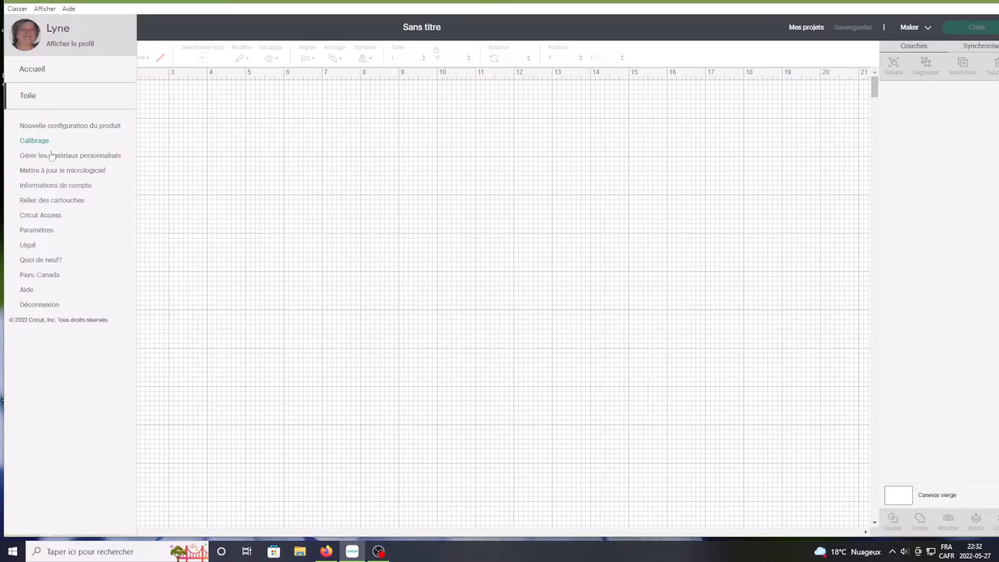
left_click(27, 290)
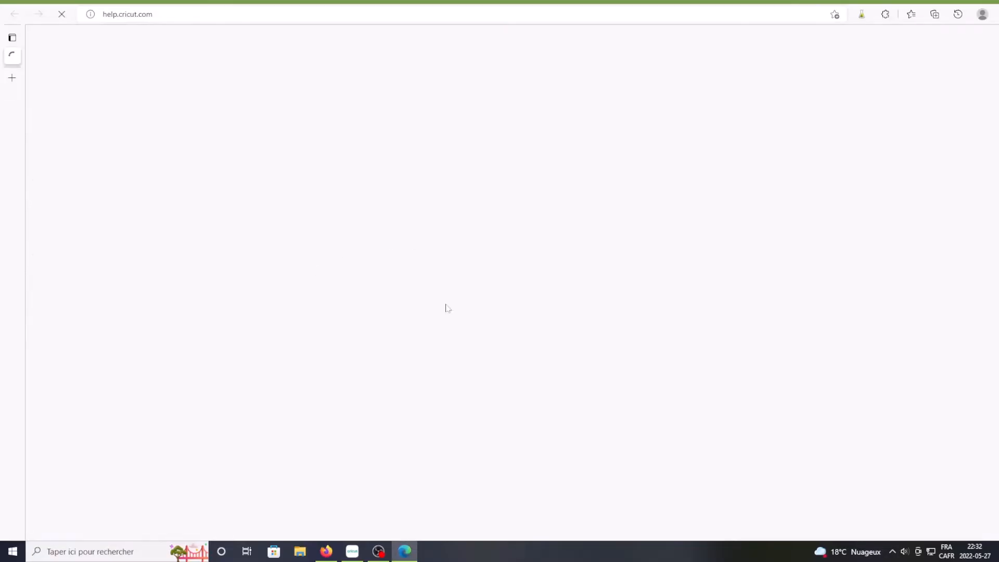
scroll(432, 309, "down", 4)
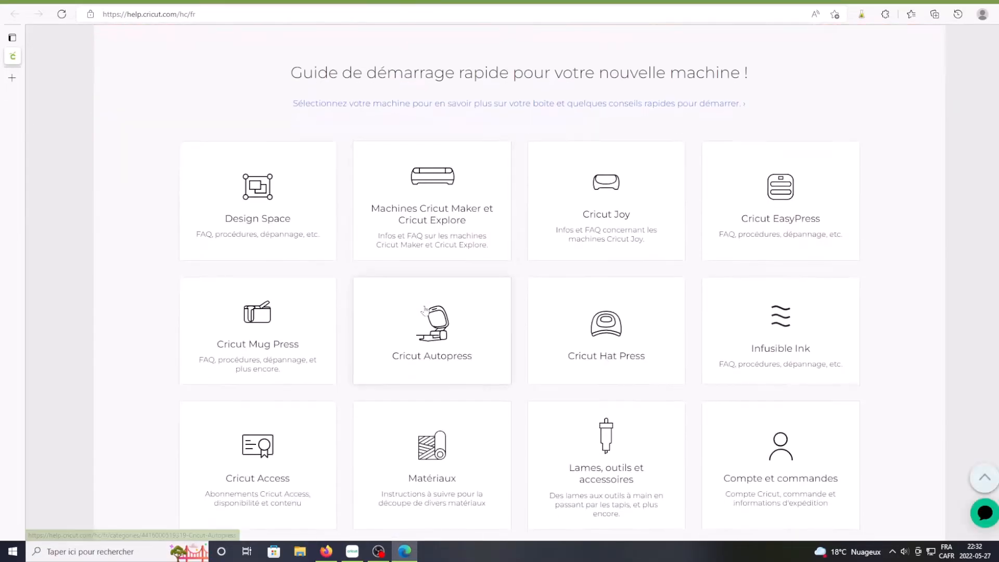
left_click(287, 462)
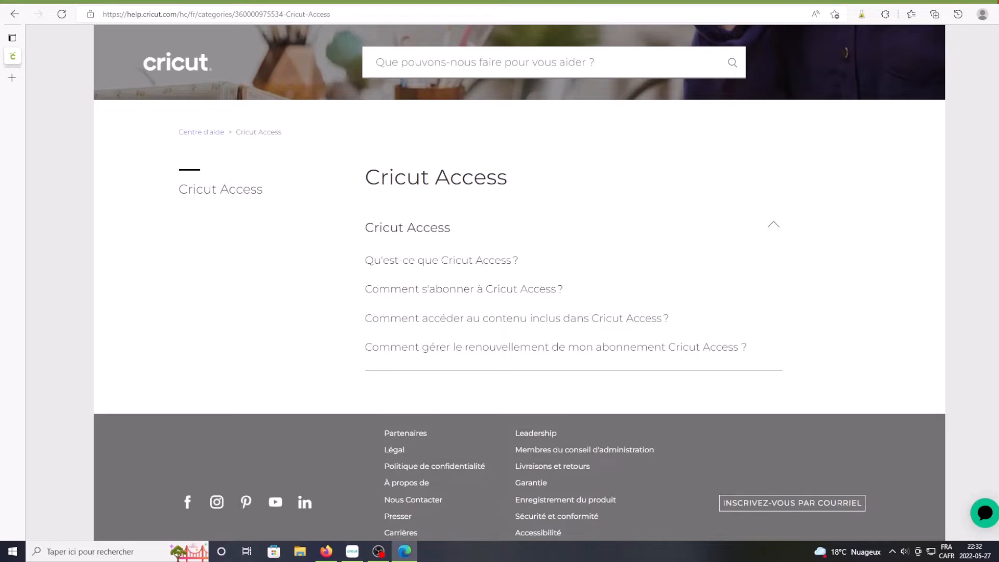
key("alt+F4")
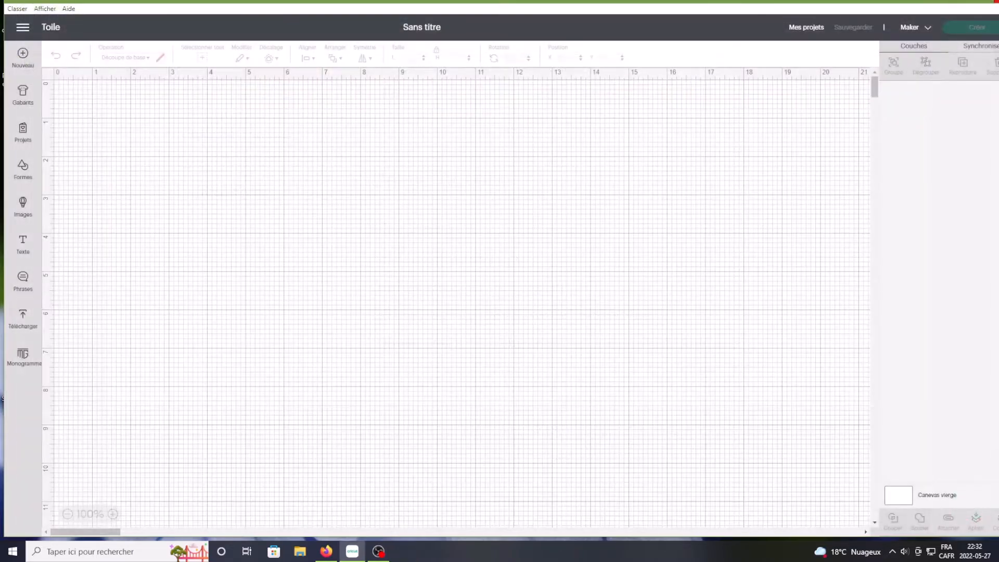
Step: Open Monogram Maker and enter L as both the first and second initials
left_click(23, 357)
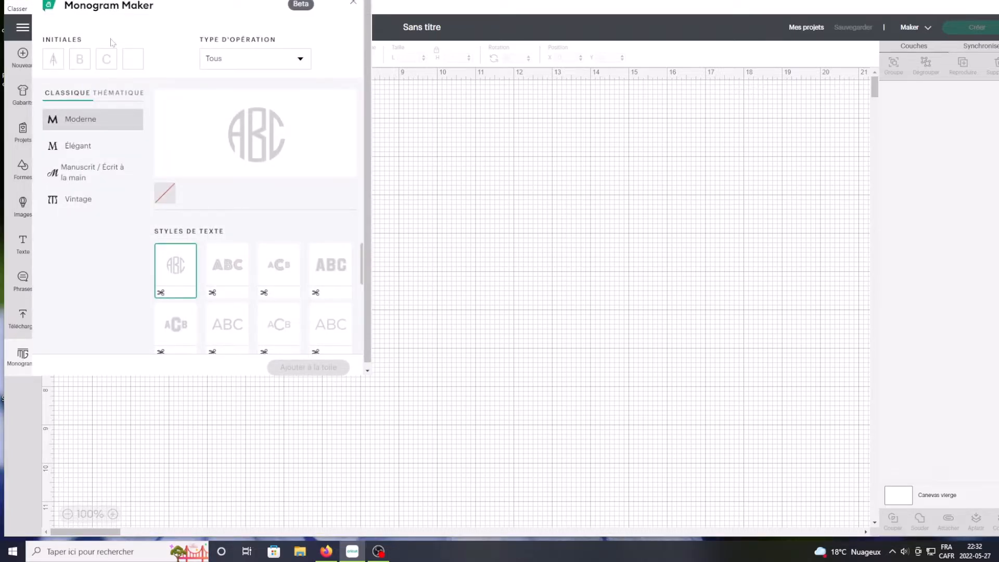
type("L")
key("BackSpace")
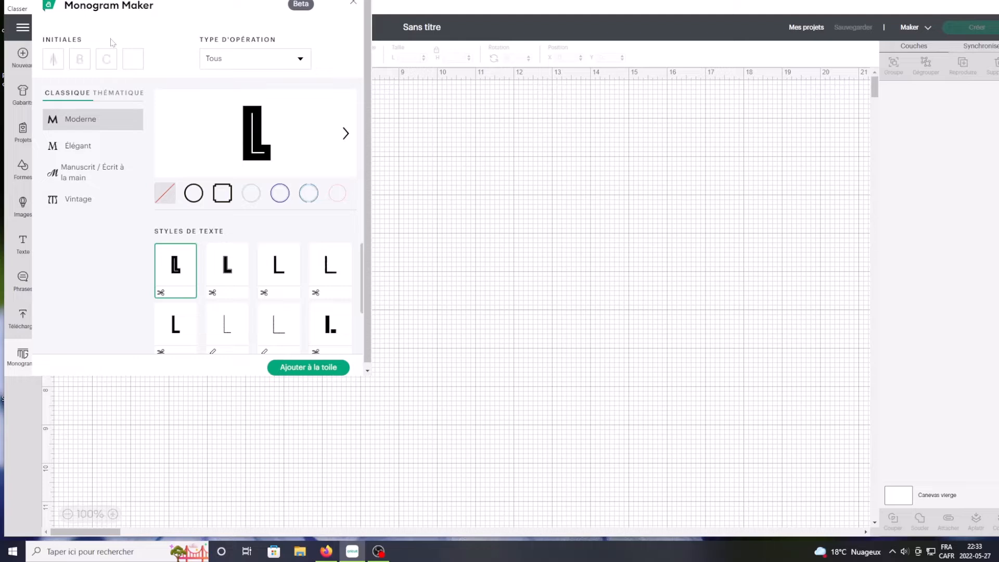
type("L")
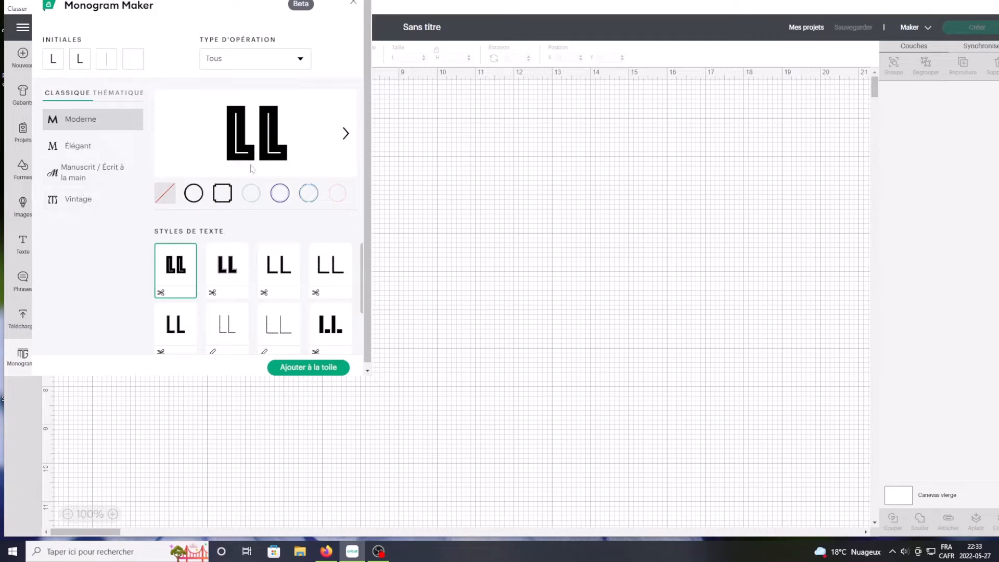
Step: Preview each frame around the LL monogram in the Moderne style, through to the green scalloped badge
left_click(346, 134)
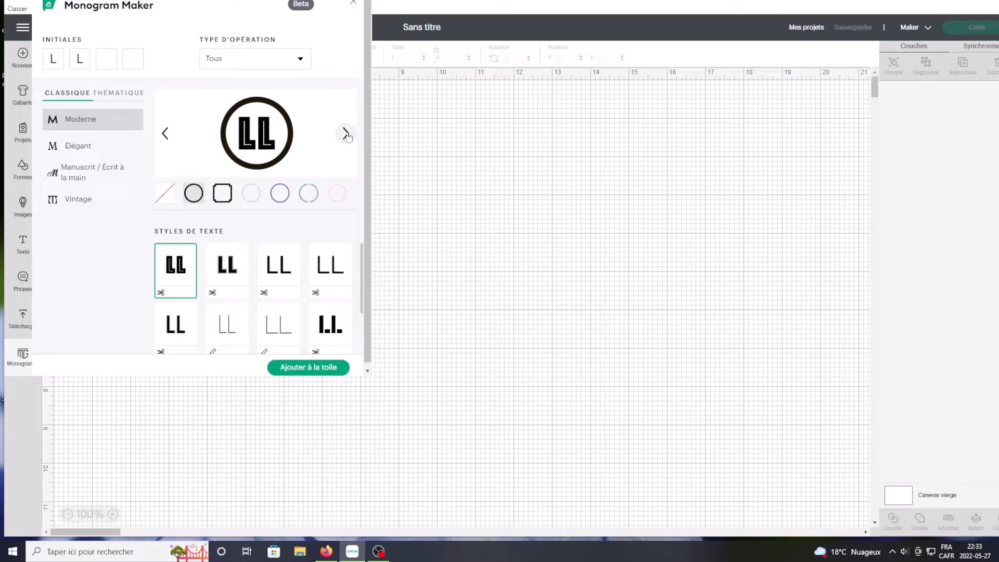
left_click(346, 134)
left_click(345, 134)
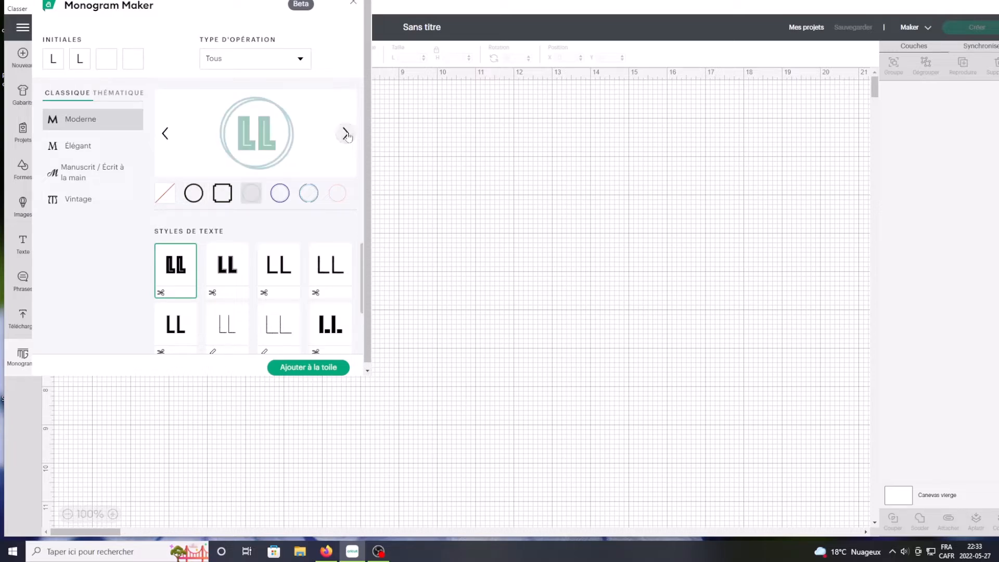
left_click(346, 134)
left_click(346, 134)
left_click(346, 134)
left_click(345, 134)
left_click(346, 134)
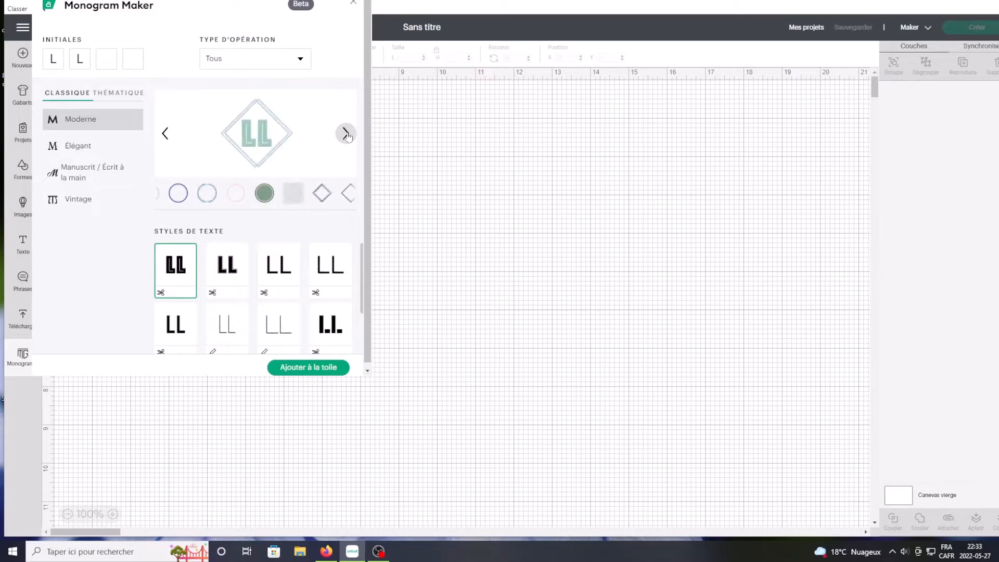
left_click(345, 134)
left_click(346, 134)
left_click(345, 134)
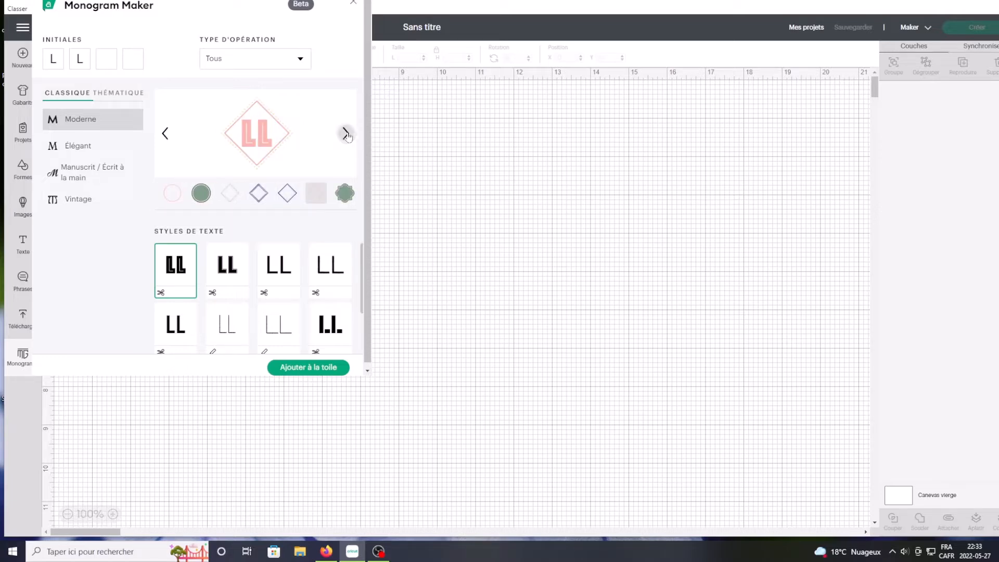
left_click(346, 135)
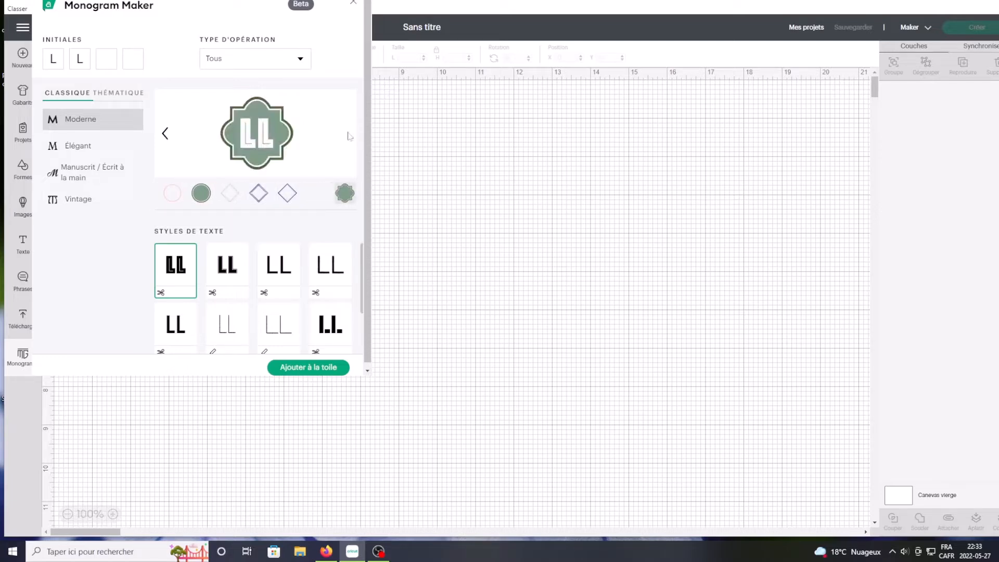
Step: Switch the monogram to the Élégant style and preview its frames backwards from the green badge to no frame
left_click(82, 147)
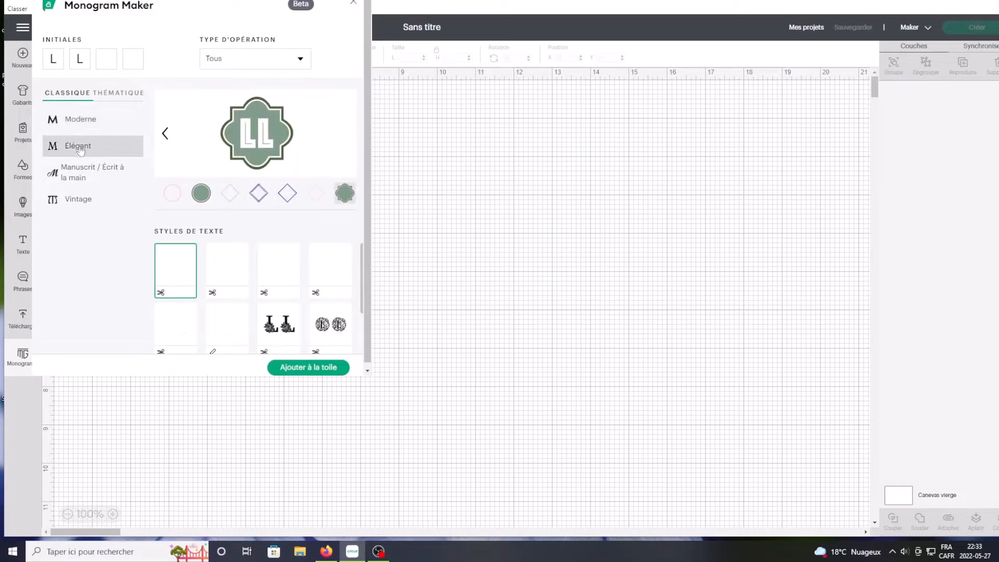
left_click(164, 136)
left_click(164, 134)
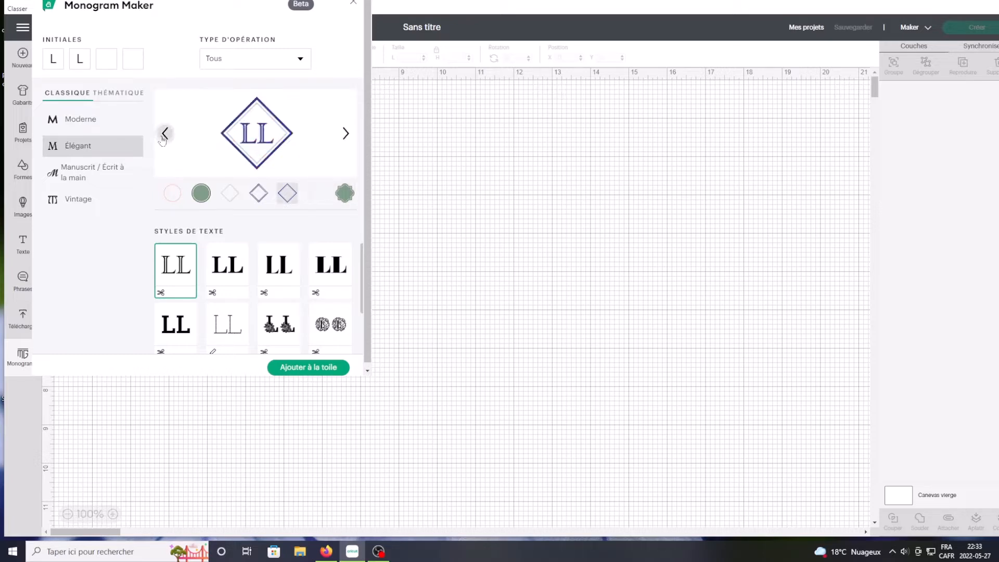
left_click(164, 135)
left_click(164, 134)
left_click(163, 136)
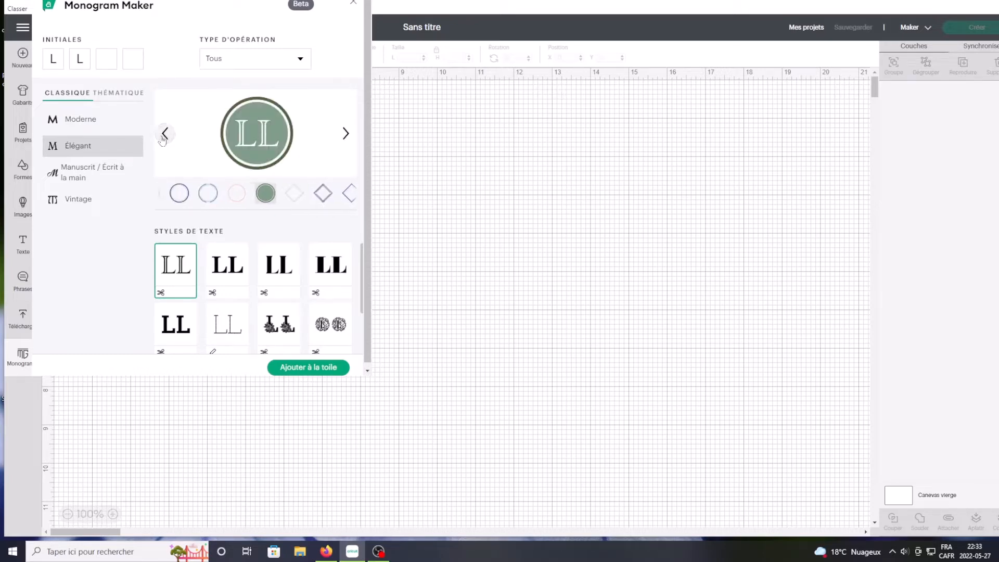
left_click(163, 136)
left_click(163, 137)
left_click(164, 134)
left_click(164, 134)
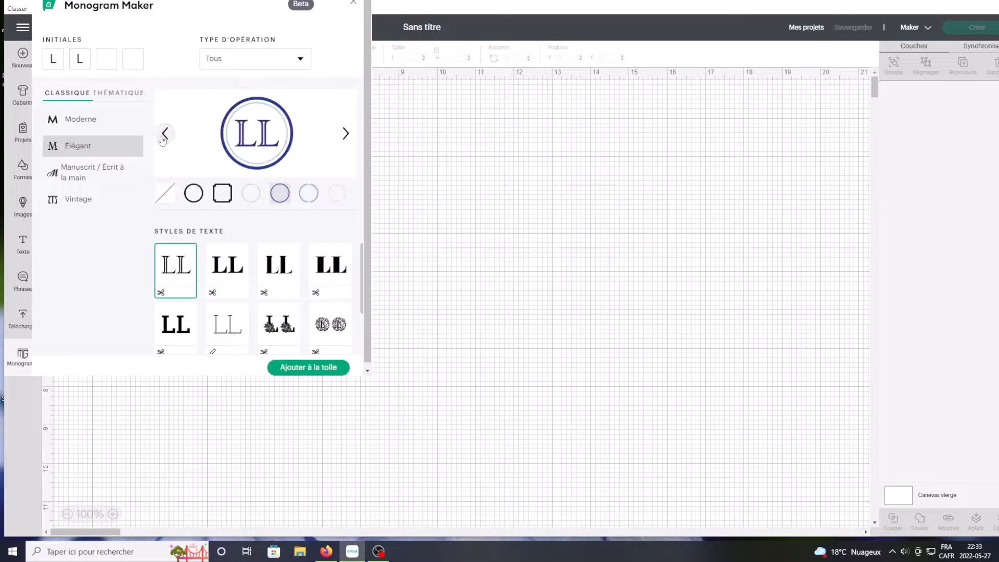
left_click(165, 135)
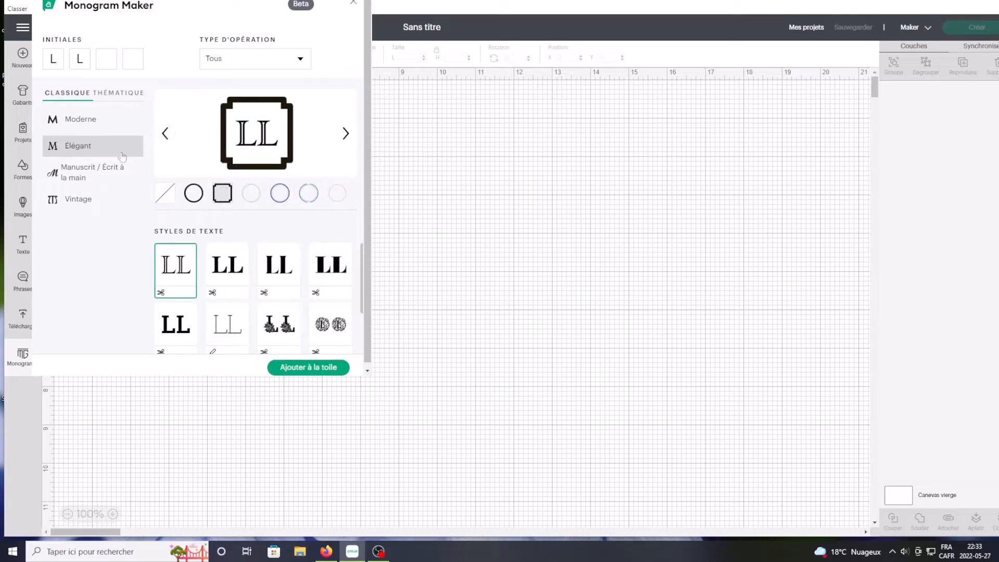
left_click(166, 139)
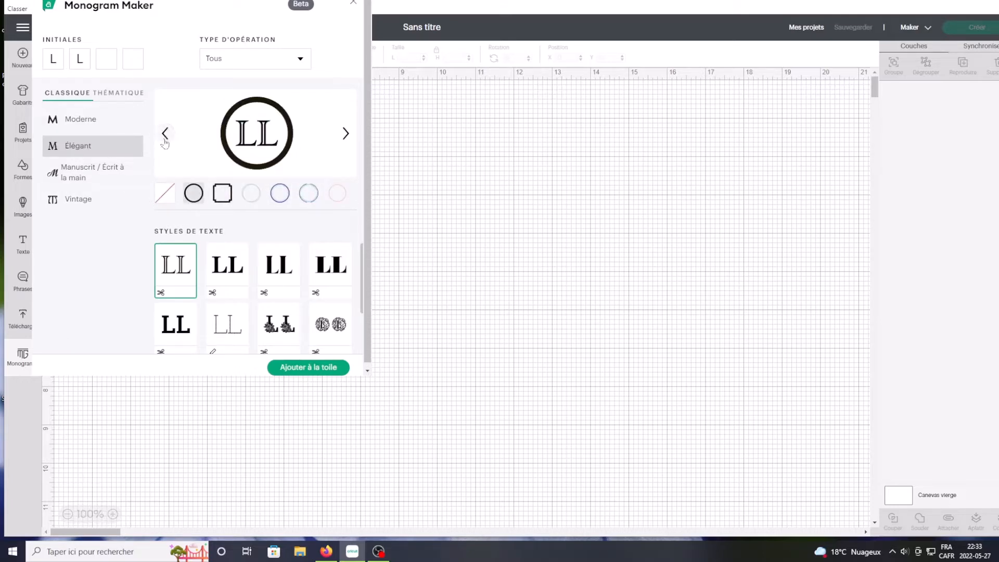
left_click(166, 140)
Step: Switch the monogram to the Manuscrit / Écrit à la main style and preview frames up to the pink circle
left_click(83, 173)
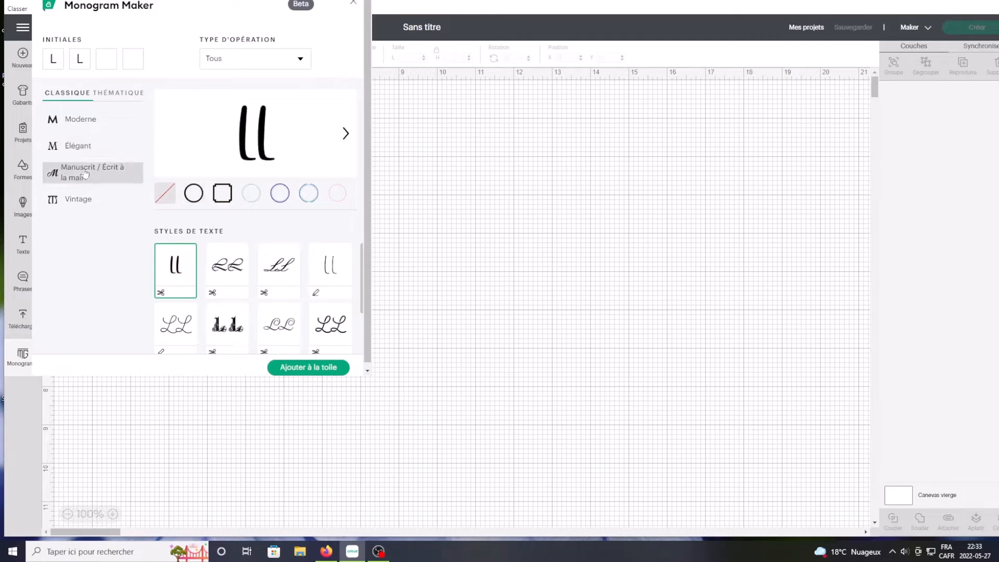
left_click(346, 134)
left_click(346, 134)
left_click(347, 134)
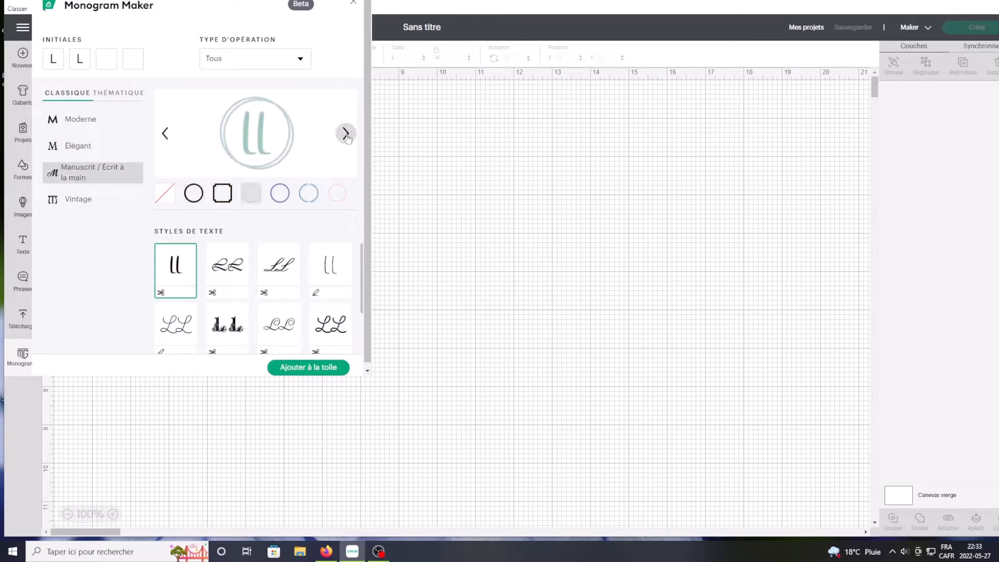
left_click(346, 134)
left_click(346, 135)
left_click(346, 134)
Step: Check the Vintage style, then return to Manuscrit and try three text styles, ending with the ornate floral letters
left_click(81, 202)
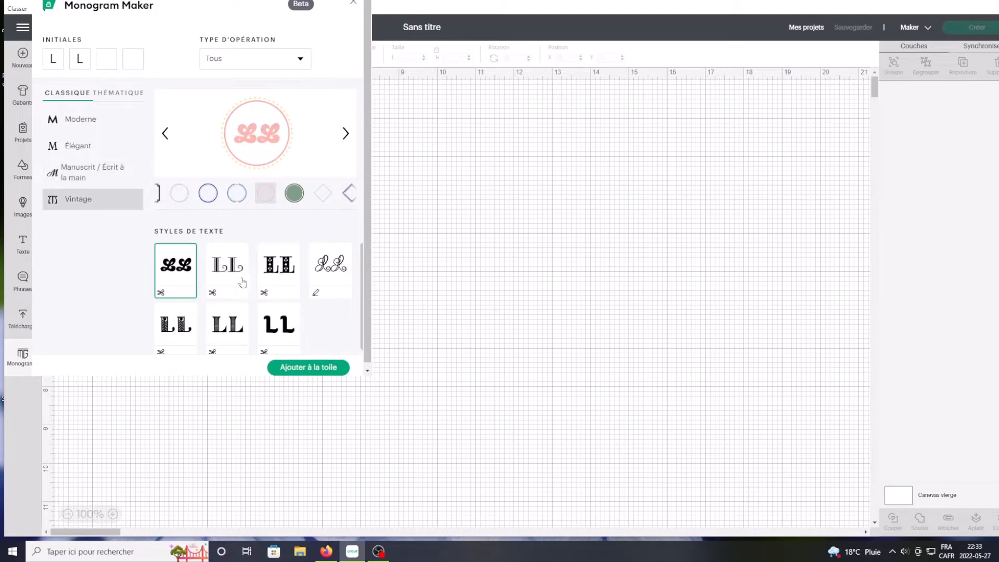
left_click(89, 182)
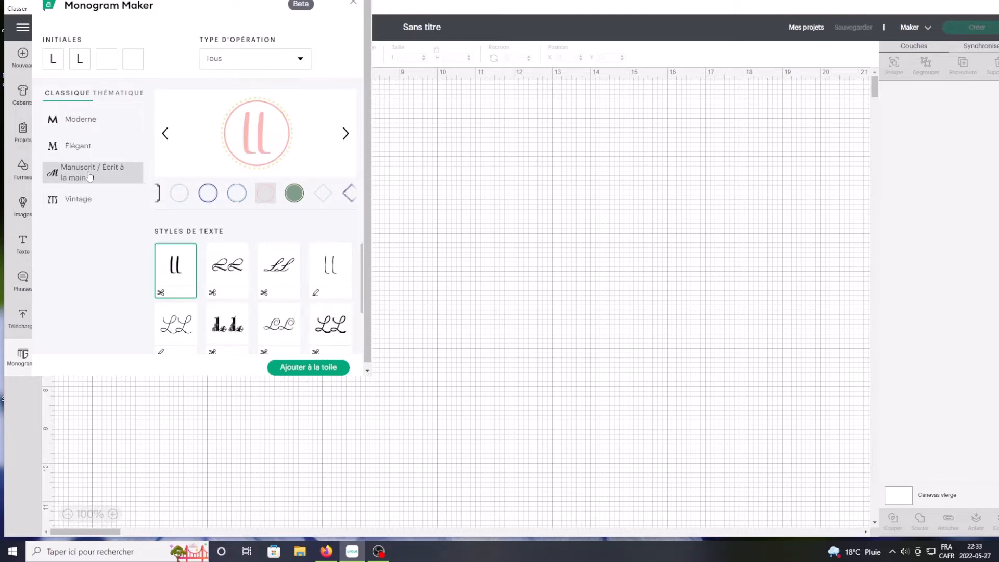
left_click(279, 268)
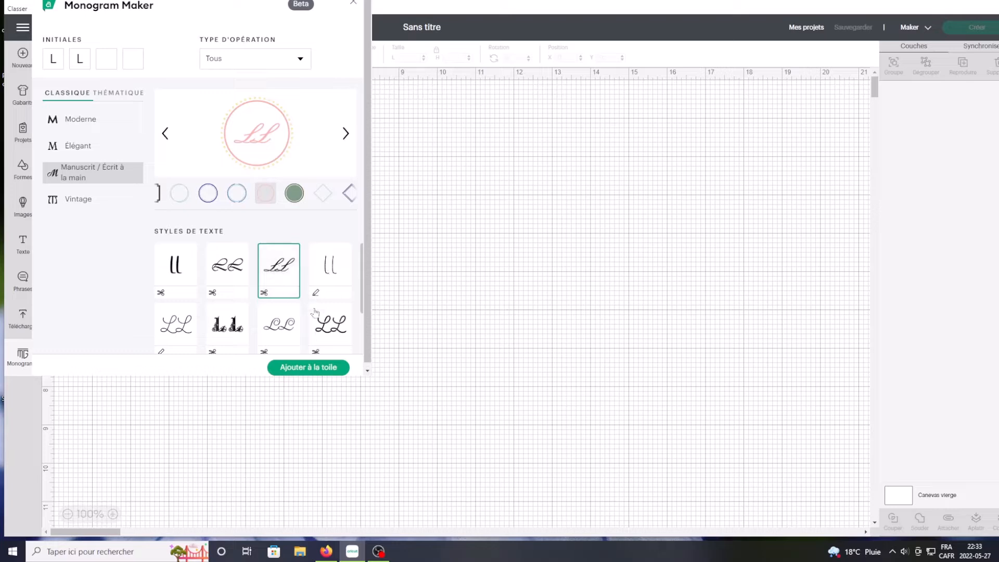
scroll(276, 333, "down", 2)
left_click(331, 273)
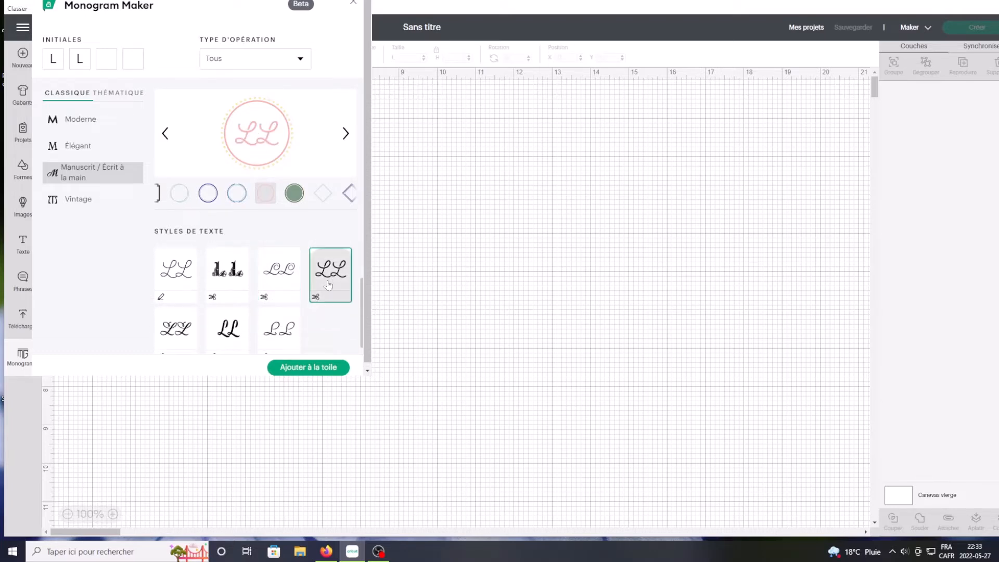
left_click(230, 270)
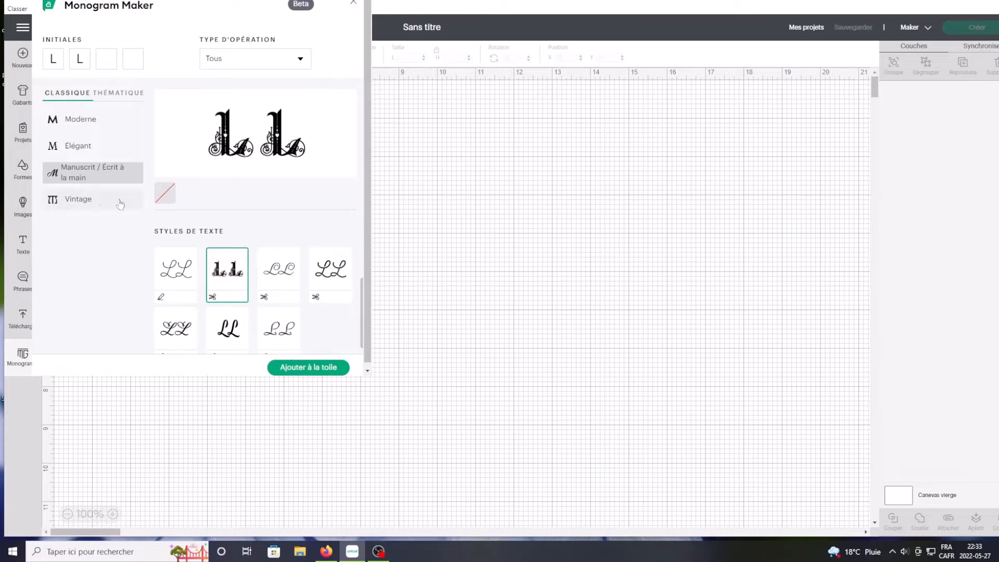
Step: Try the Vintage text style with leaf-patterned letters and check the available operation types, leaving Tous selected
left_click(80, 203)
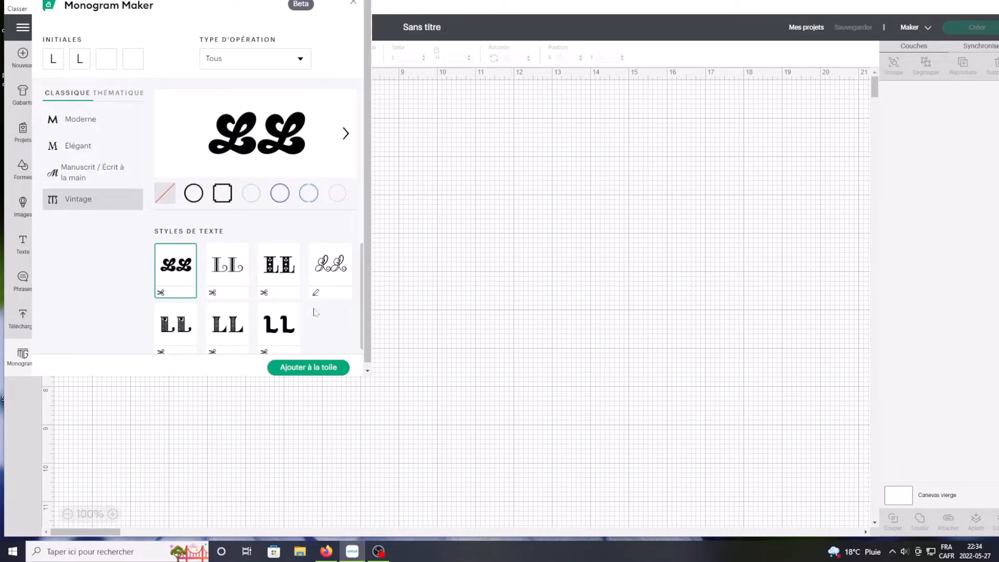
left_click(181, 333)
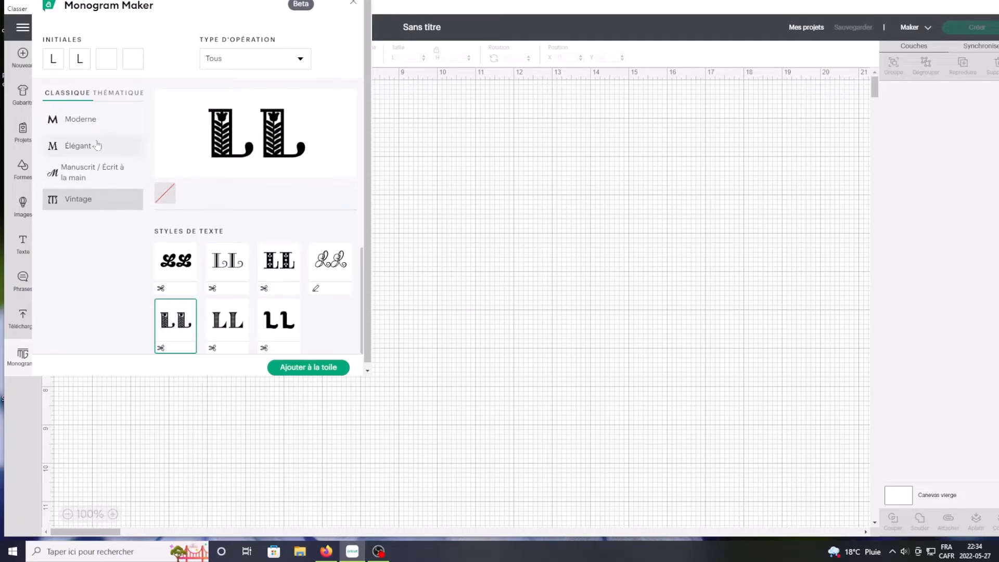
left_click(301, 61)
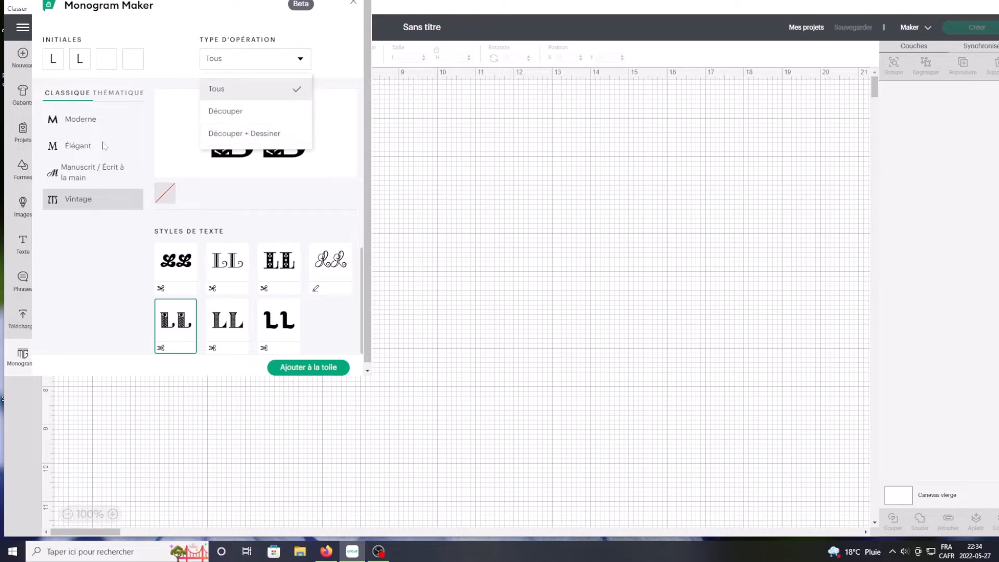
left_click(105, 267)
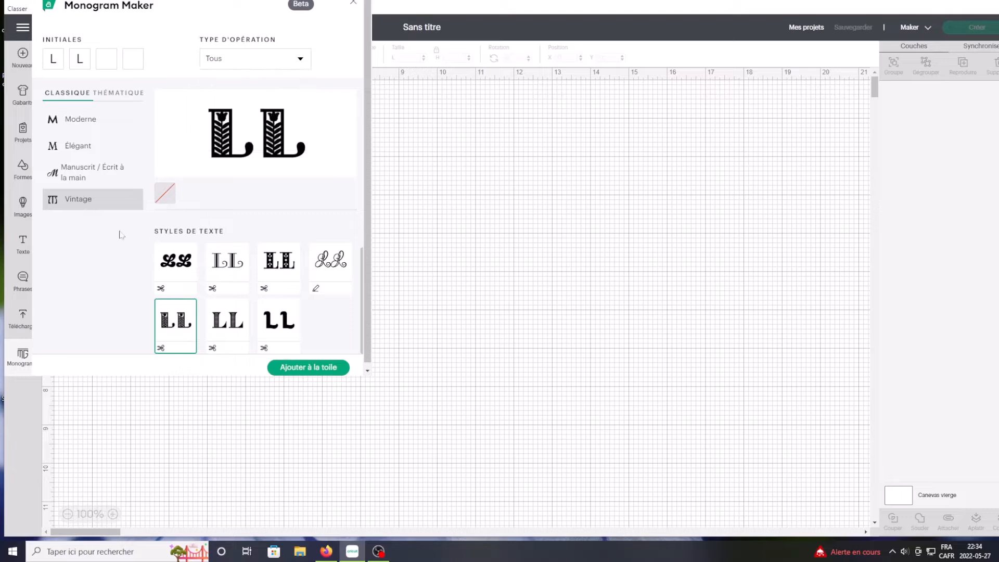
Step: Switch to the Thématique Botanique designs and choose the round pastel floral frame with its second lettering style
left_click(127, 96)
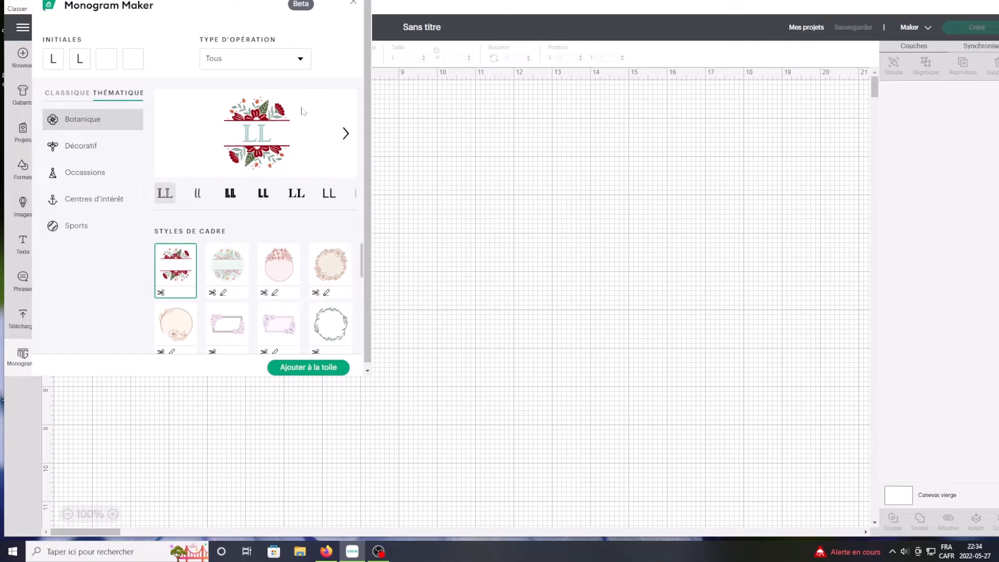
left_click(345, 135)
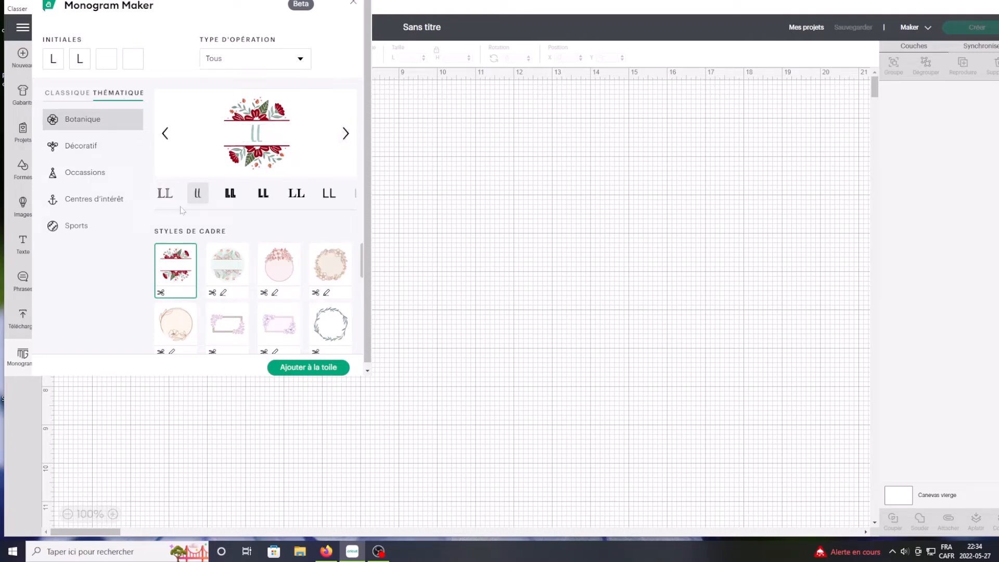
left_click(166, 197)
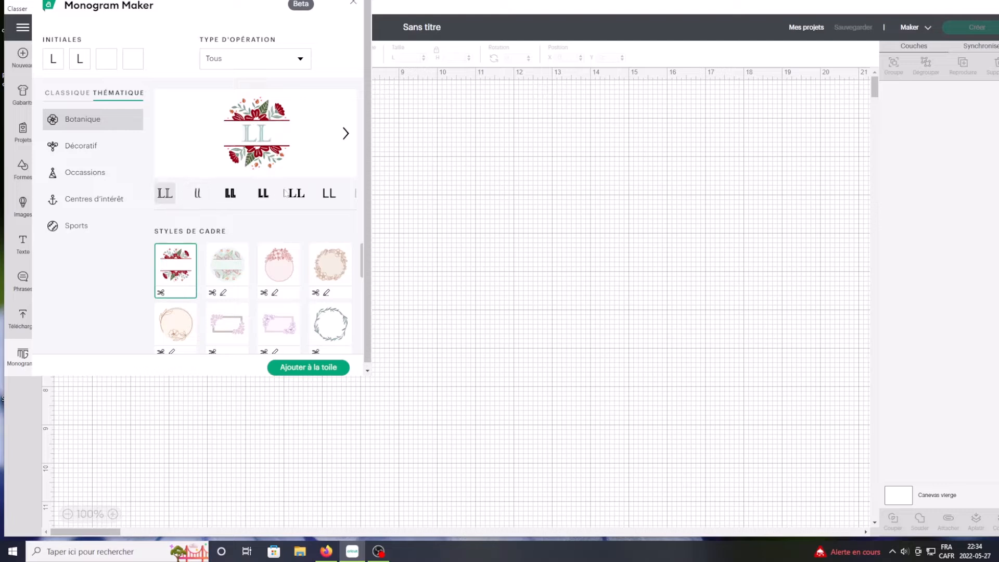
left_click(228, 276)
left_click(343, 140)
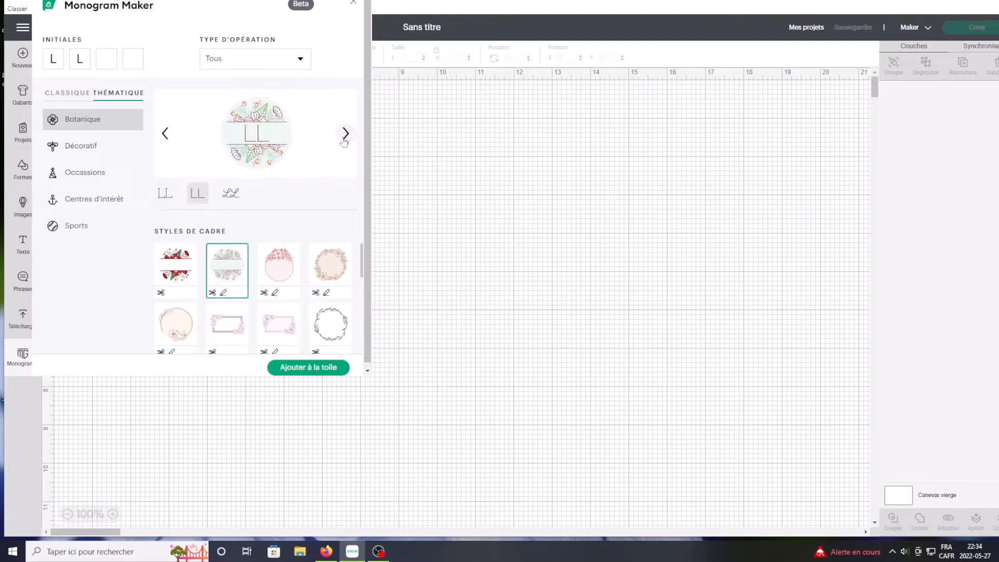
Step: Preview the Botanique script lettering with the pink floral circle and peach floral wreath, followed by the green leaf wreath frame
left_click(343, 138)
left_click(290, 266)
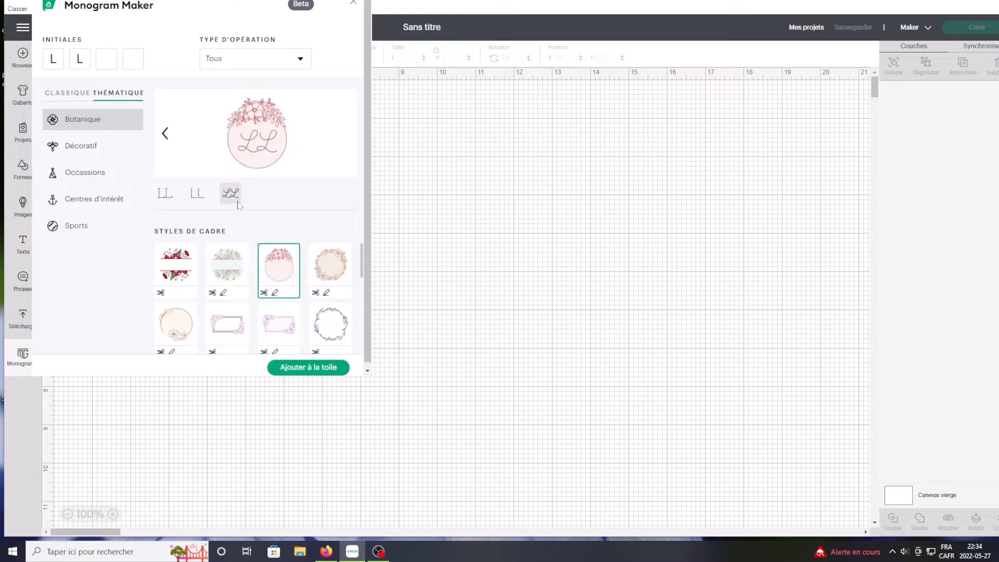
left_click(334, 277)
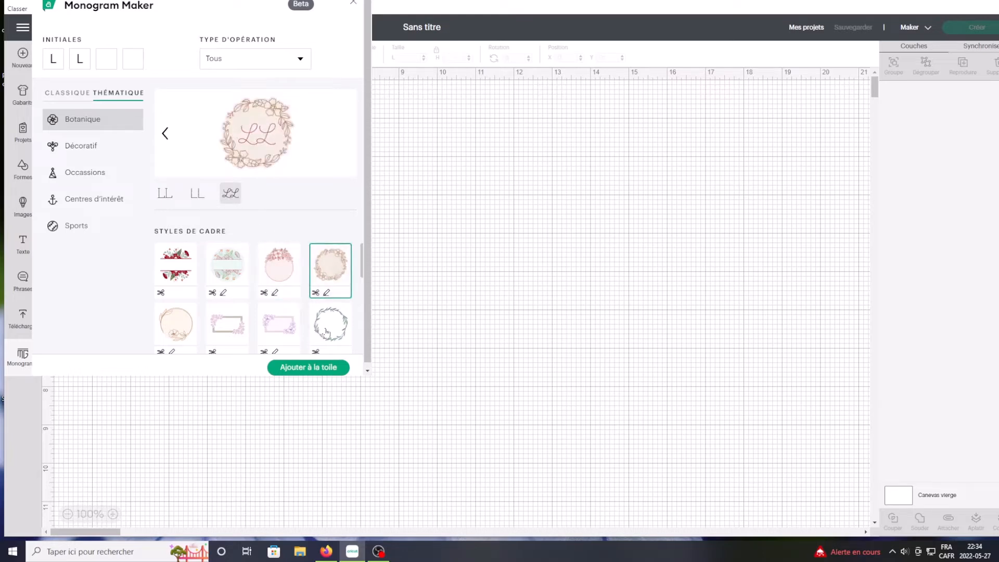
left_click(331, 326)
Step: Preview the last two Botanique frames with pink flowers and leaves, then try the red floral split frame
scroll(313, 328, "down", 3)
scroll(281, 331, "down", 3)
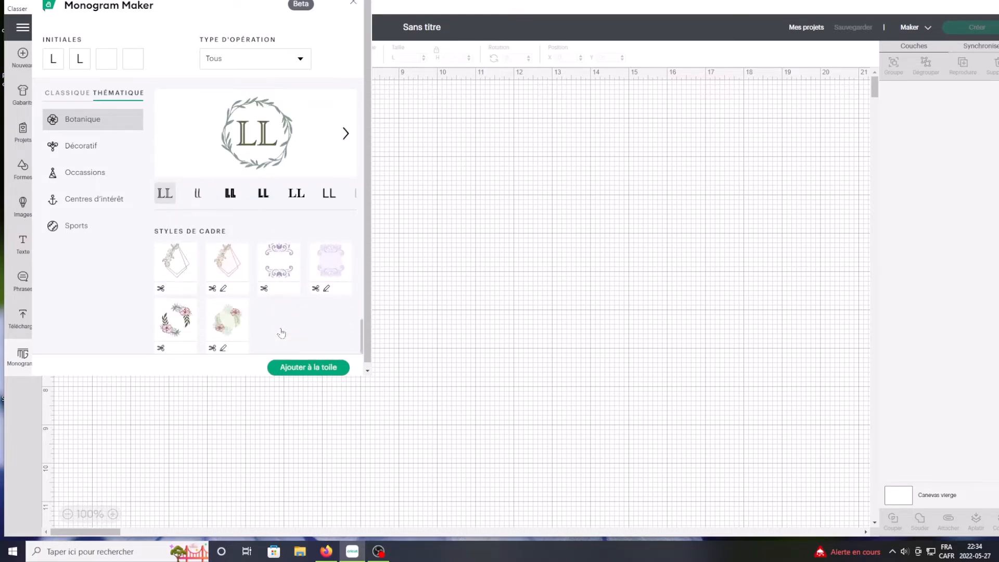
left_click(233, 319)
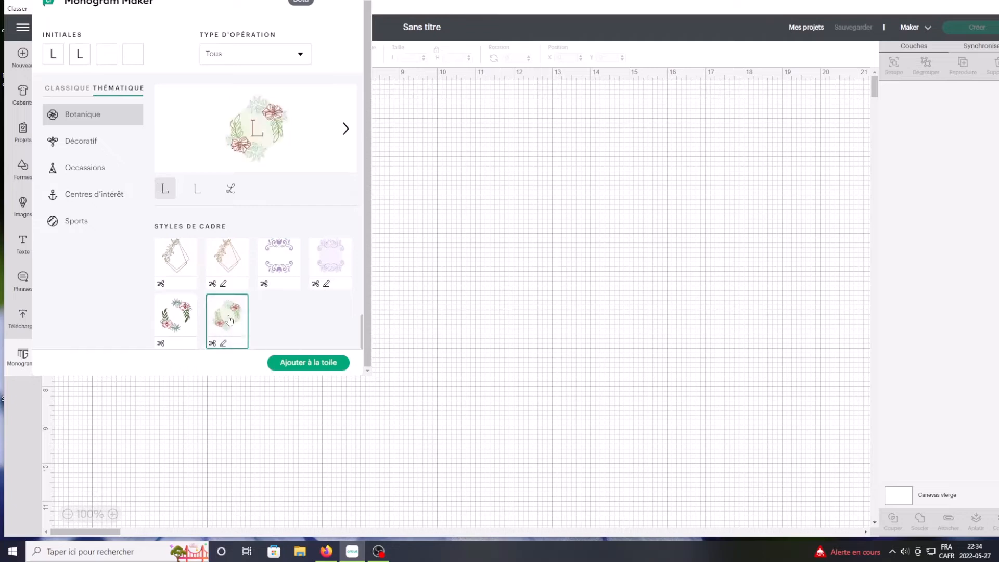
left_click(175, 333)
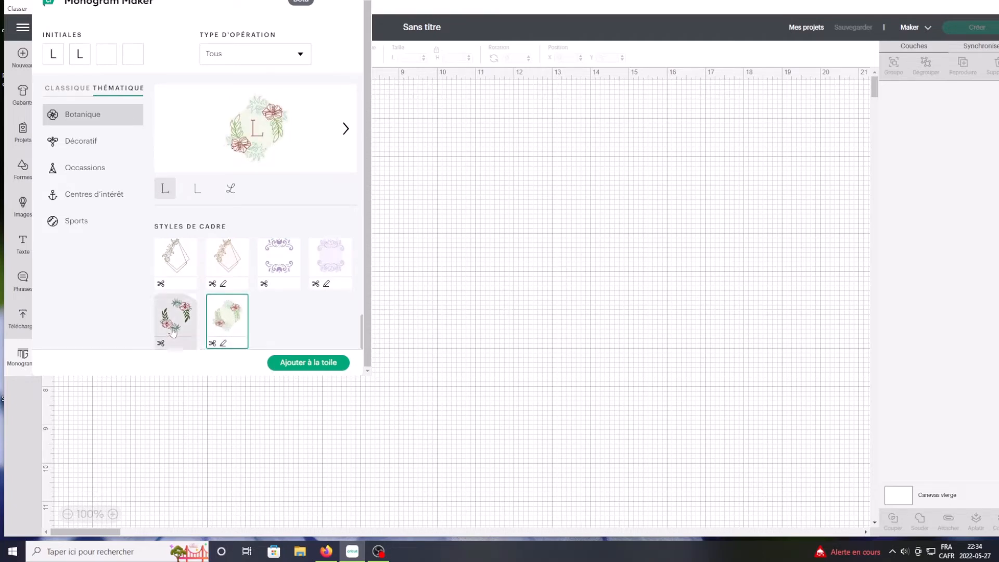
scroll(226, 313, "up", 5)
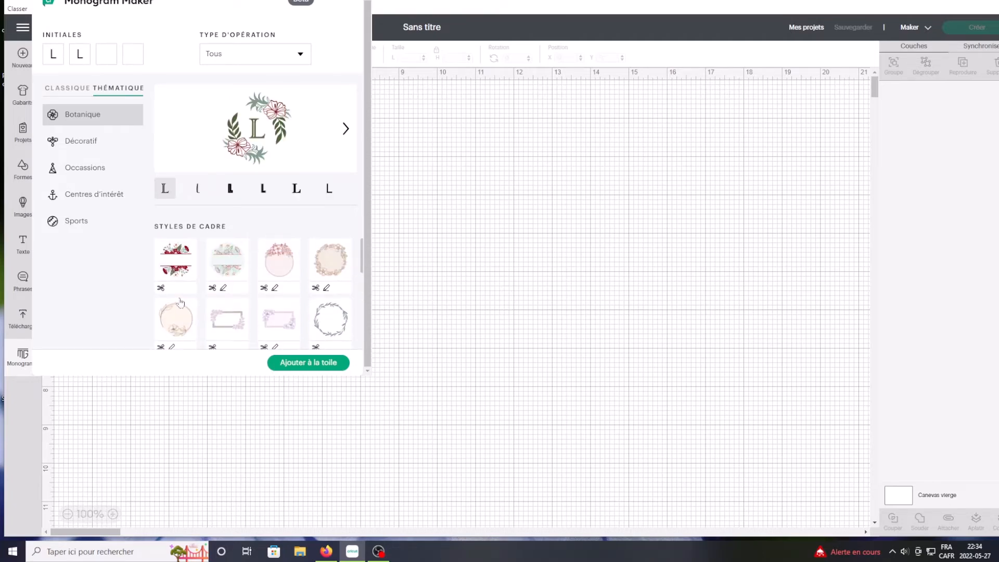
left_click(175, 263)
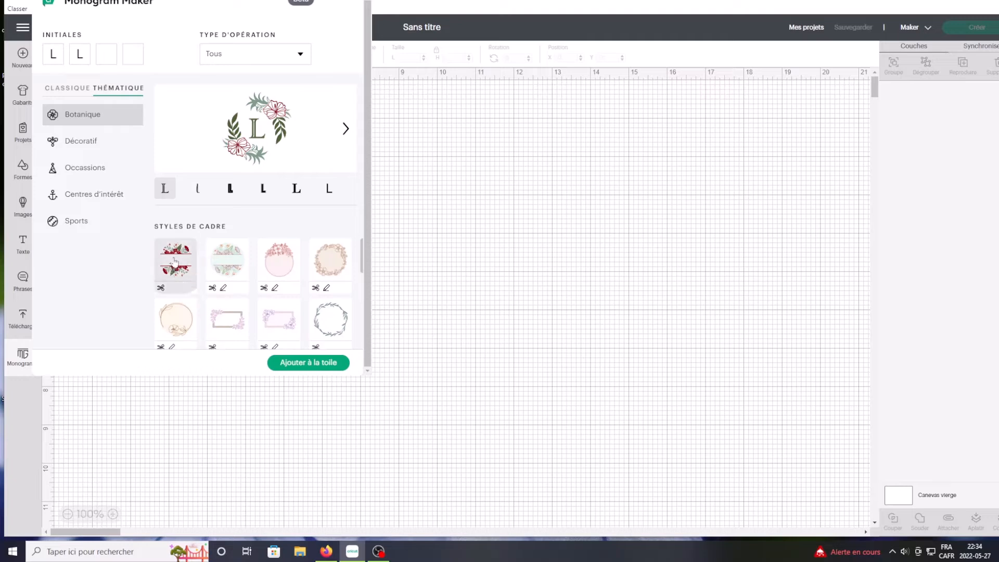
Step: Switch to the Décoratif theme and compare its first-row frames, ending on the single scroll line under the letters
left_click(77, 144)
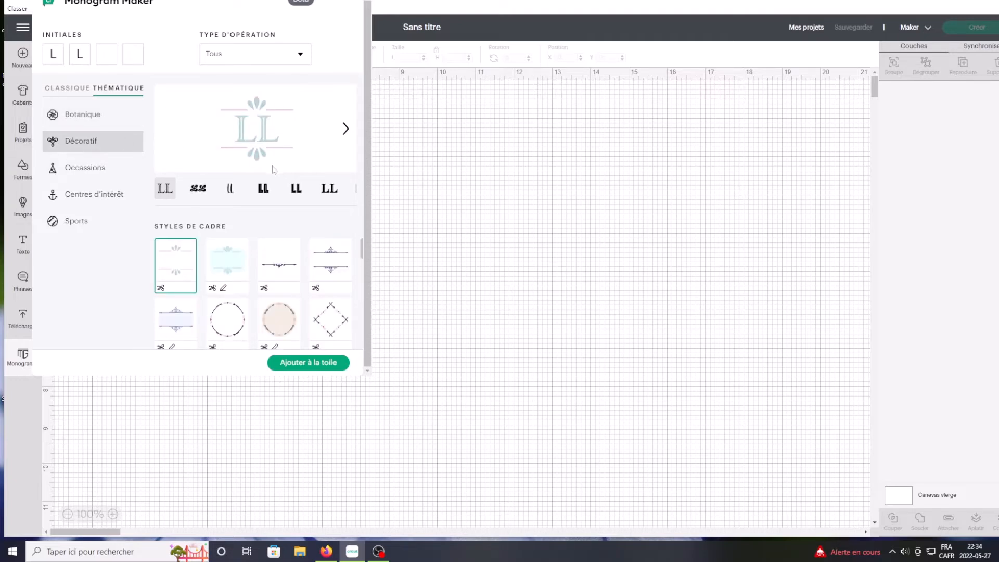
left_click(235, 269)
left_click(281, 272)
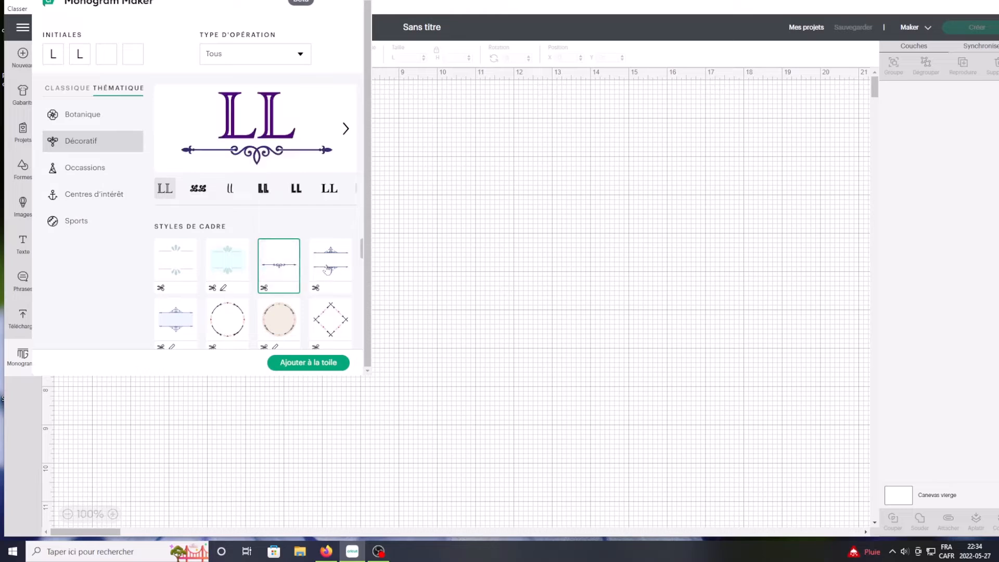
left_click(327, 269)
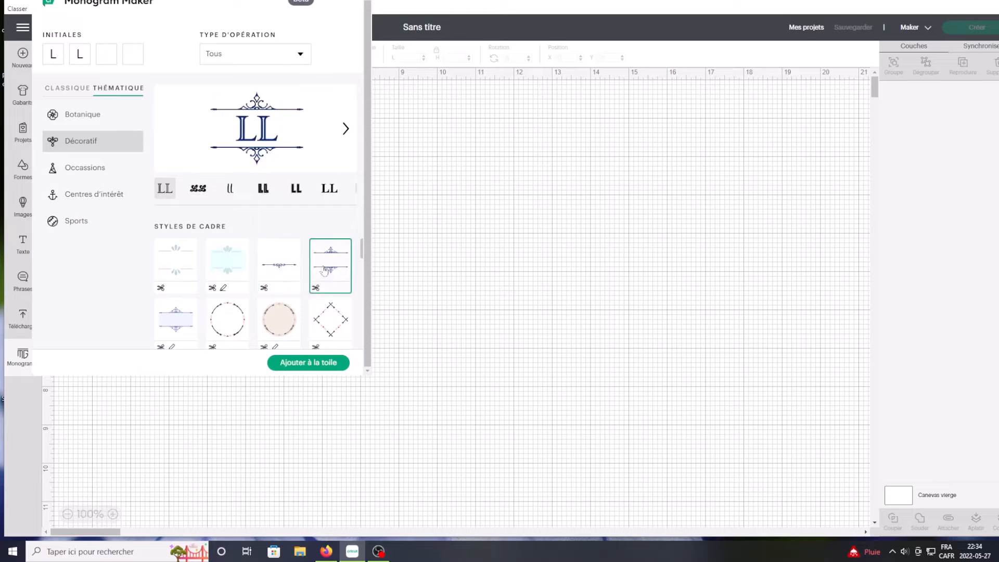
left_click(281, 268)
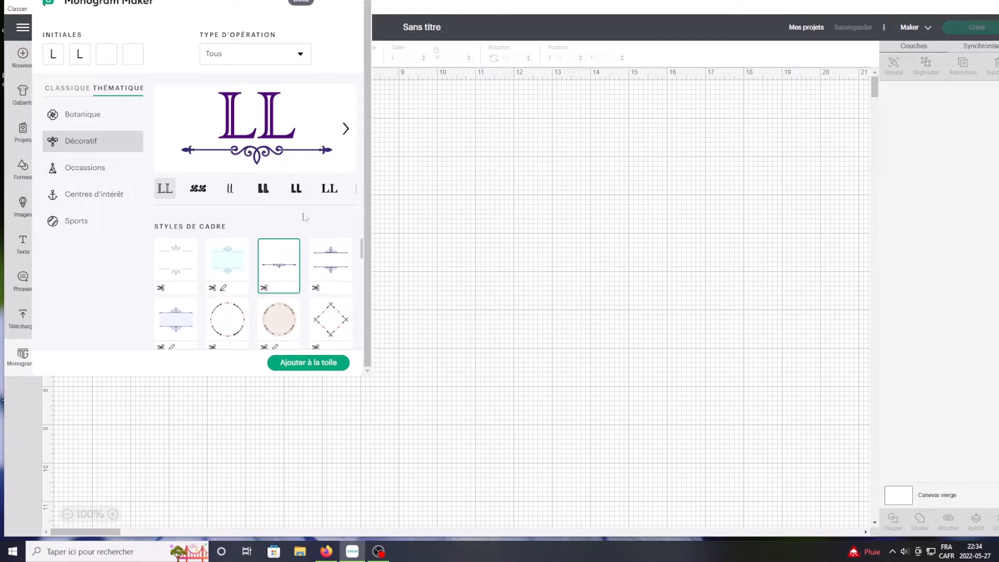
Step: Look at the Occassions designs, then browse the Centres d'intérêt frames and preview the flamingo
left_click(80, 174)
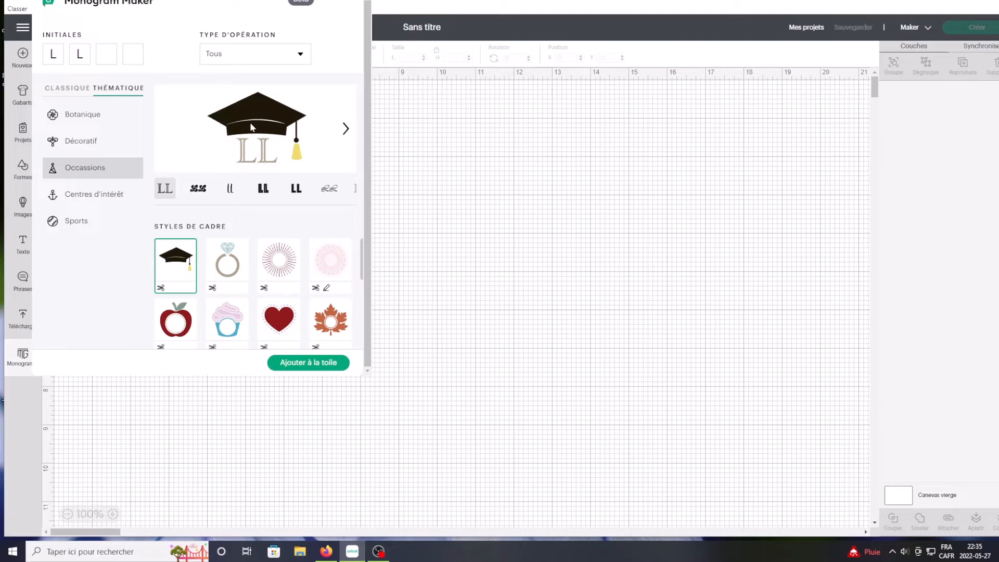
left_click(111, 199)
scroll(343, 298, "down", 3)
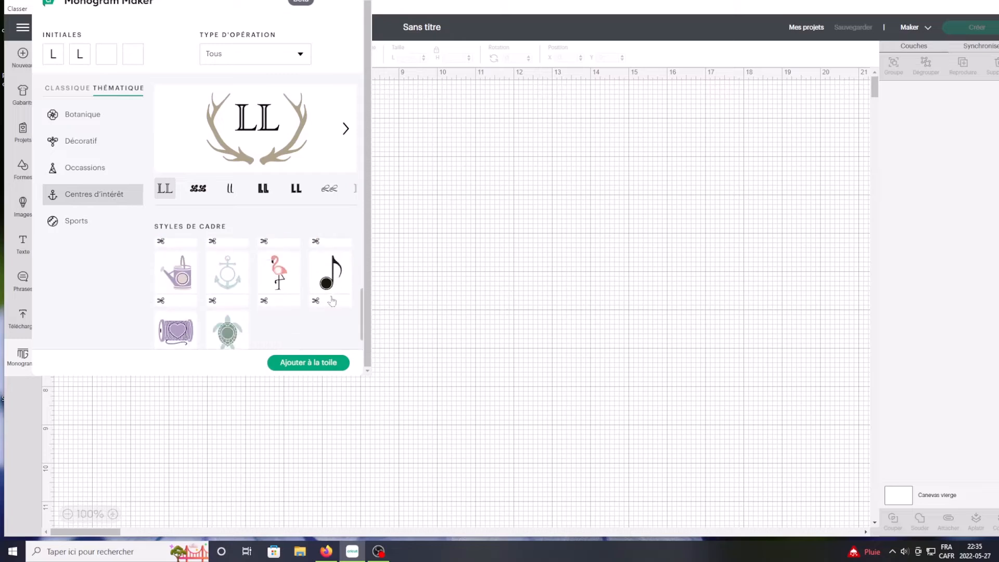
left_click(276, 266)
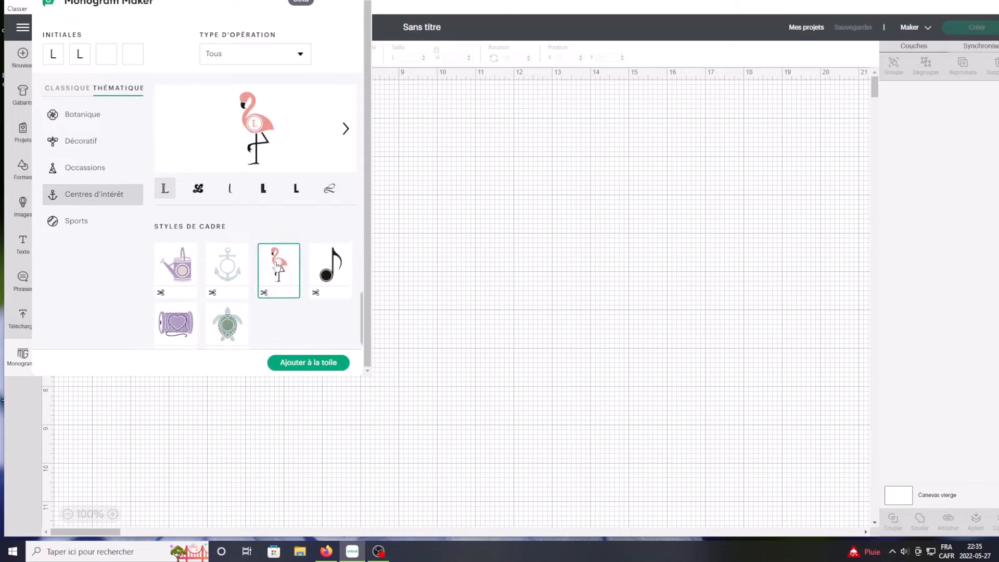
Step: Browse the Sports frames, then revisit the Centres d'intérêt and Occassions designs
left_click(75, 220)
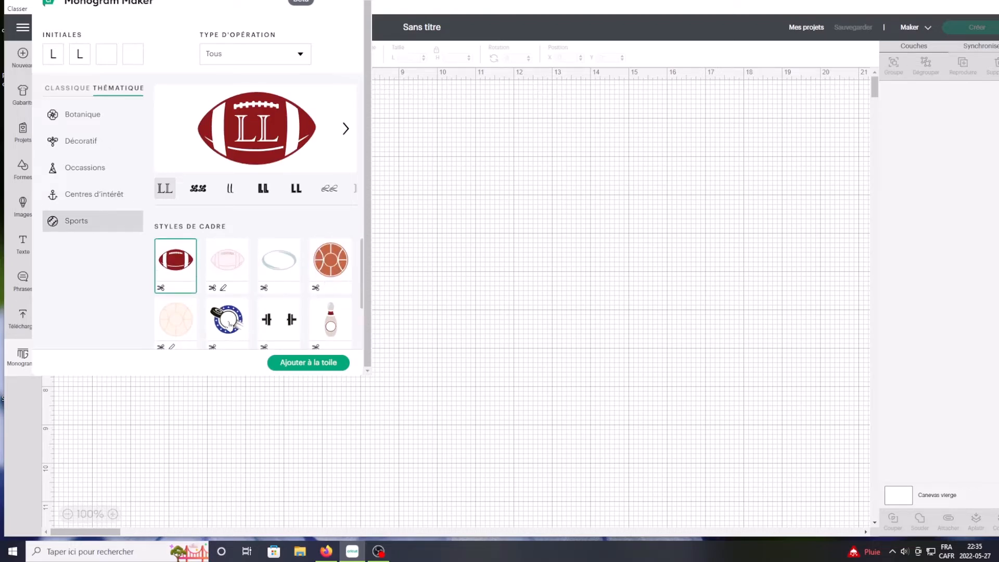
left_click_drag(362, 291, 361, 324)
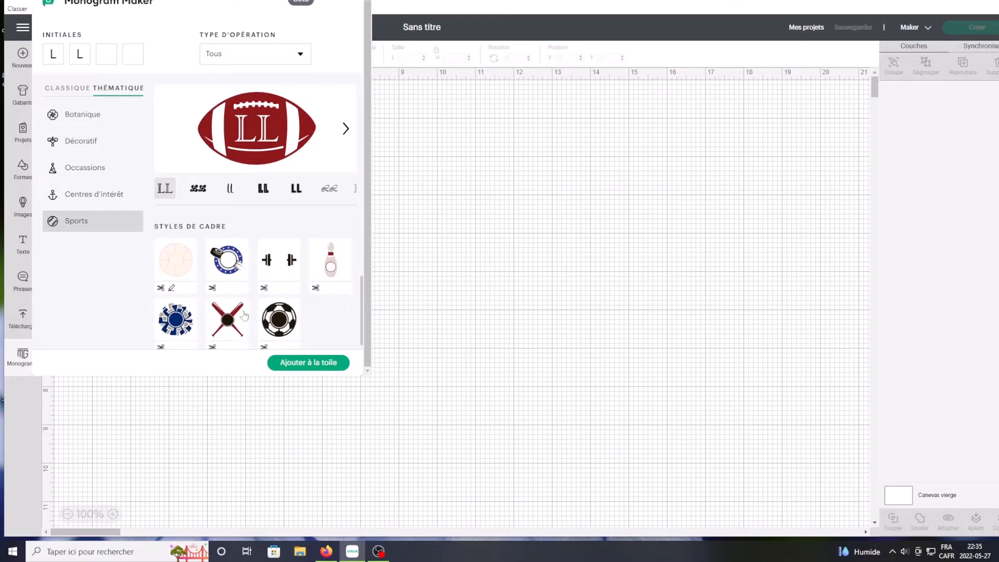
left_click(86, 201)
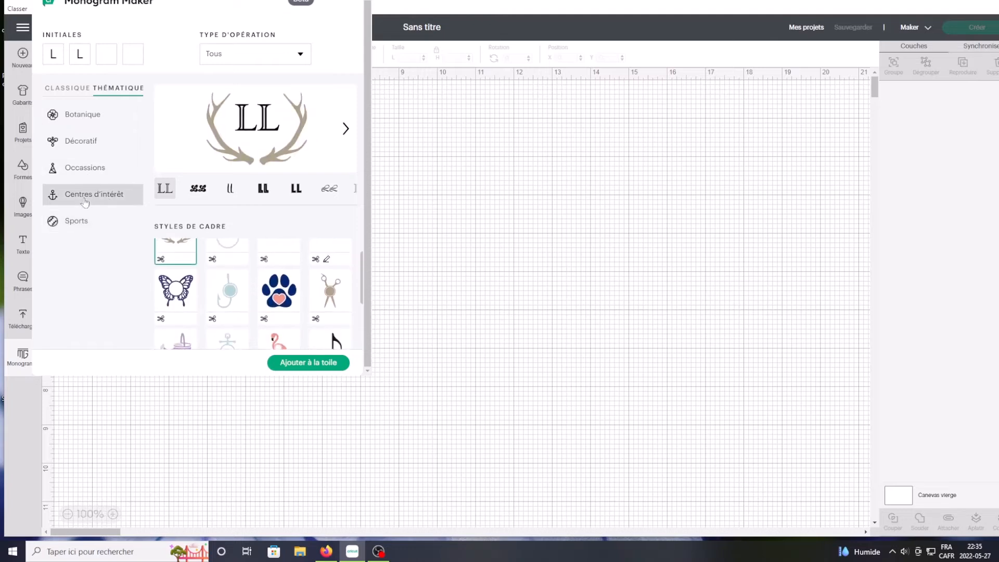
left_click(82, 171)
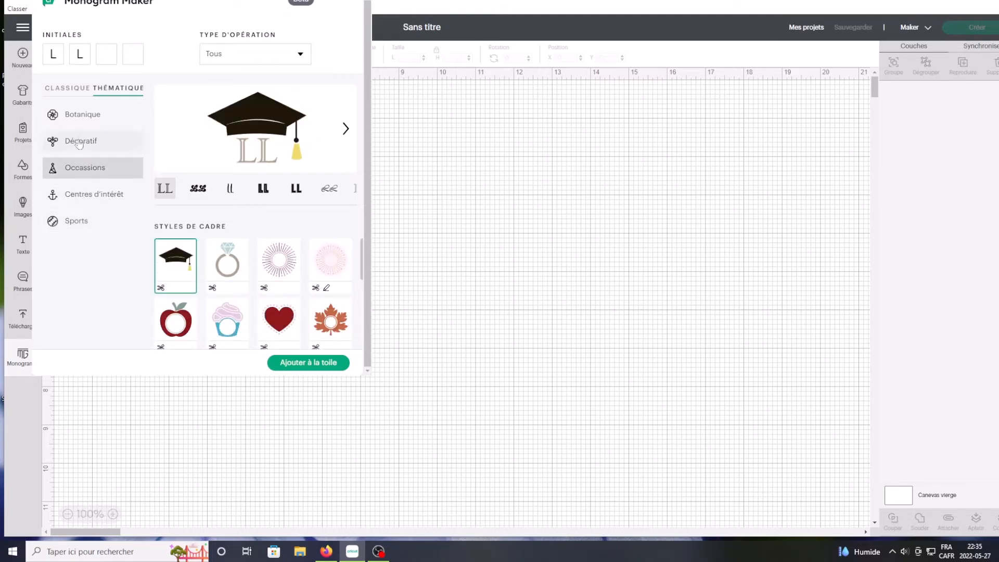
Step: Choose the Décoratif frame with the single scroll line under the initials and add the monogram to the canvas
left_click(79, 143)
left_click(274, 270)
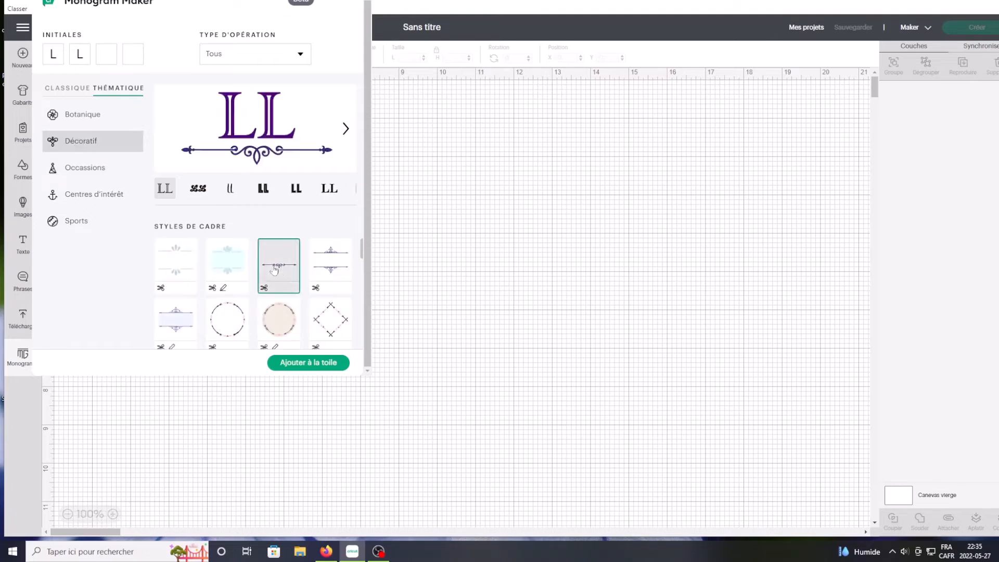
left_click(306, 364)
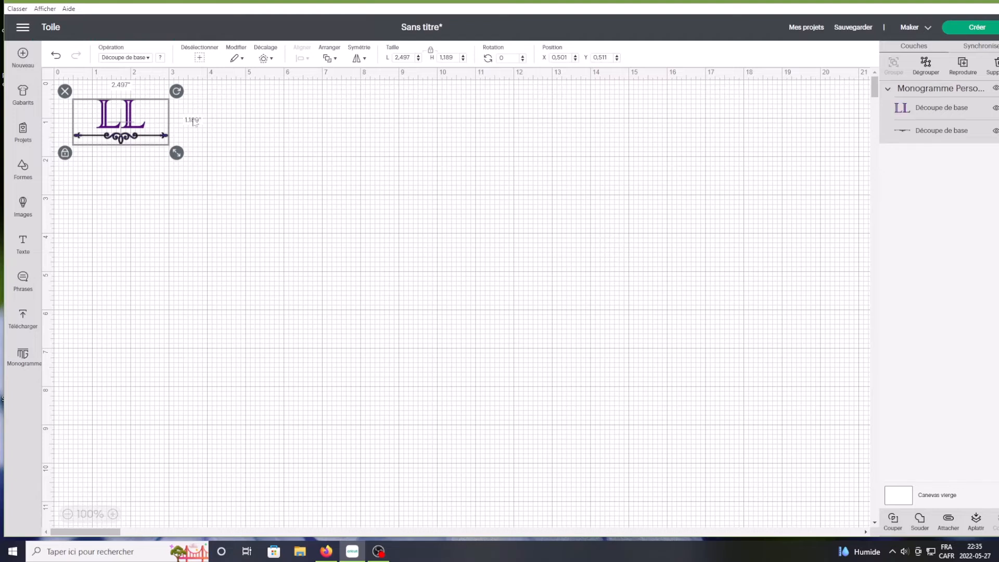
Step: Enlarge the monogram to about 8.5 in wide and place it at about X 5.8, Y 3.3 on the canvas
left_click_drag(134, 139, 699, 404)
left_click_drag(554, 366, 484, 337)
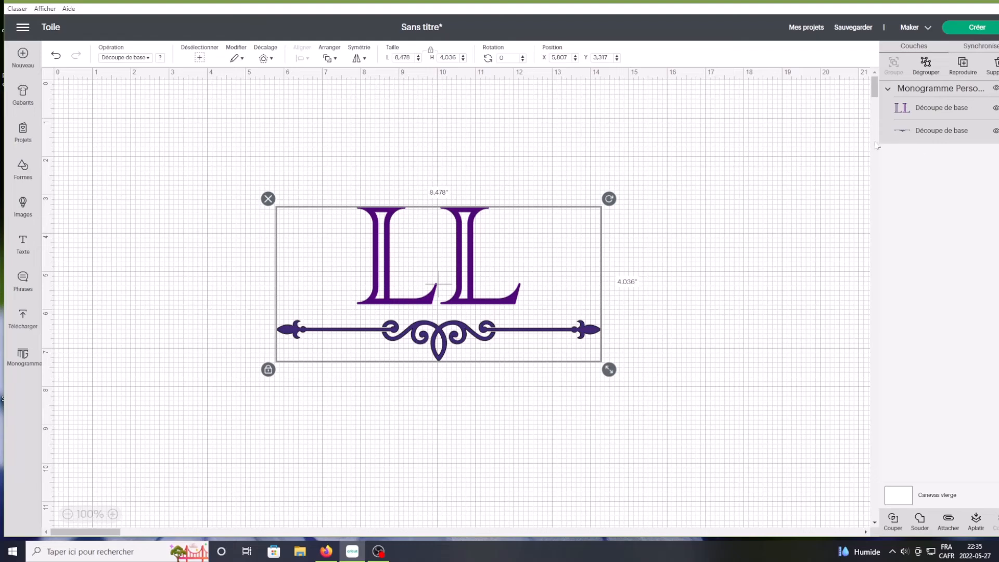
Step: Duplicate the scroll layer and move the copy above the LL letters, at about X 5.6, Y 1.9
left_click(913, 136)
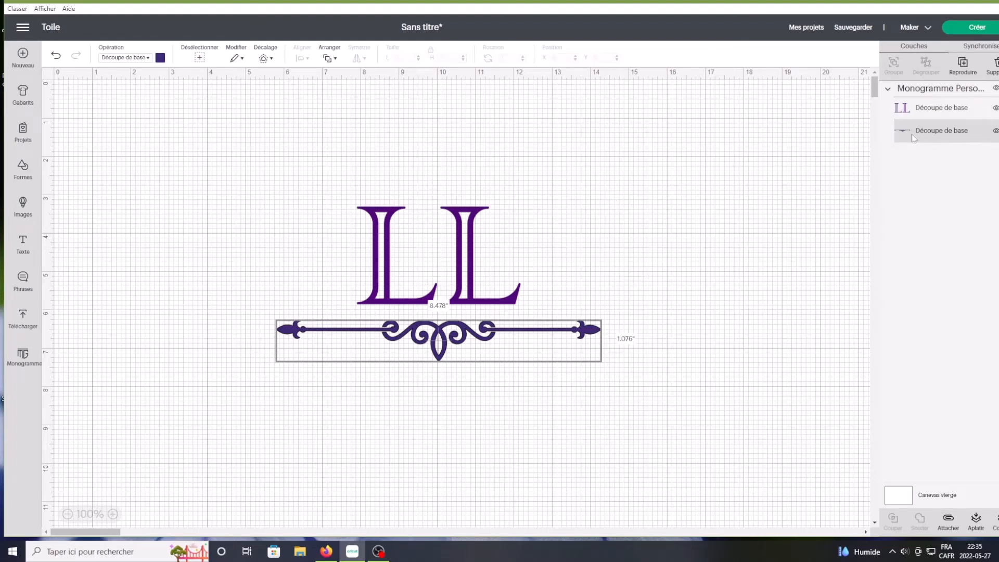
left_click(951, 78)
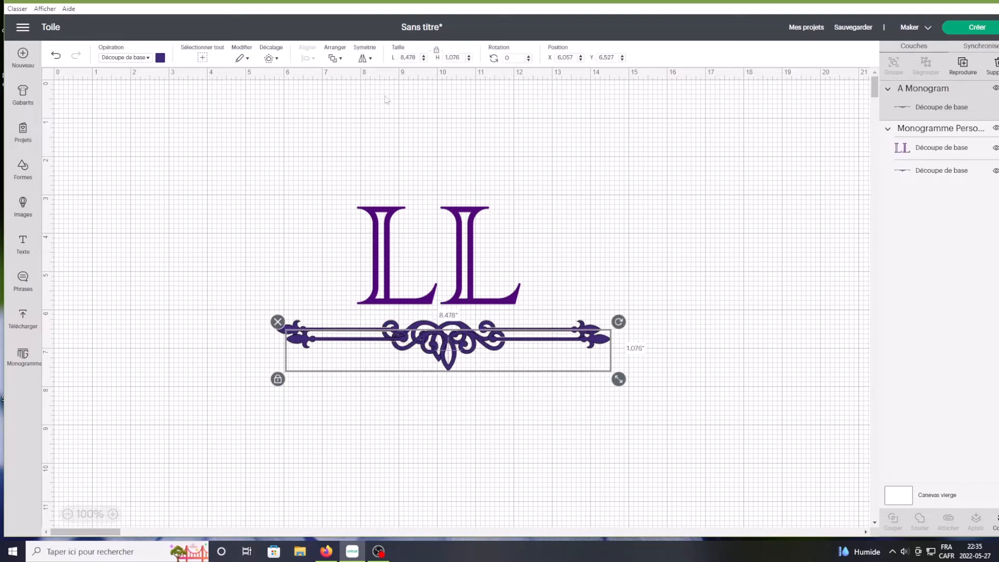
left_click_drag(455, 356, 438, 180)
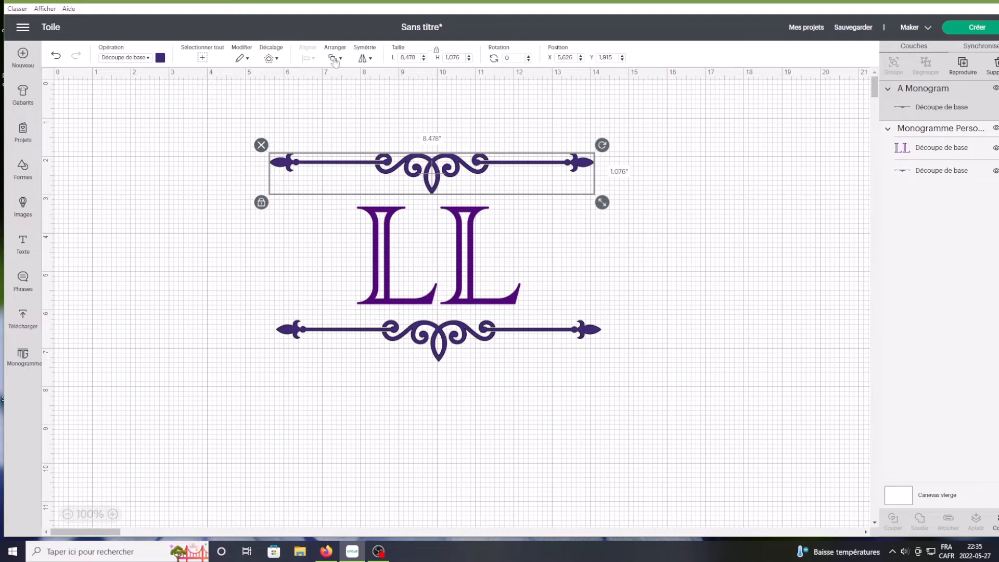
Step: Mirror the upper scroll with Symétrie axe horizontal and reposition it above the letters at about X 5.7, Y 1.6
left_click(369, 64)
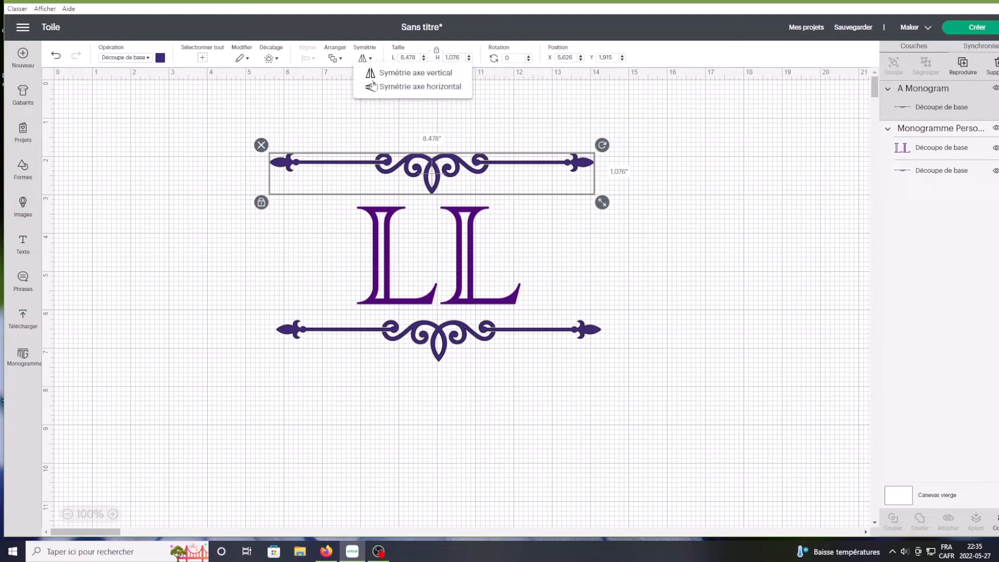
left_click(398, 93)
left_click_drag(460, 186, 460, 173)
Step: Align the upper scroll and the monogram on their left edges, then deselect them
left_click_drag(241, 127, 624, 363)
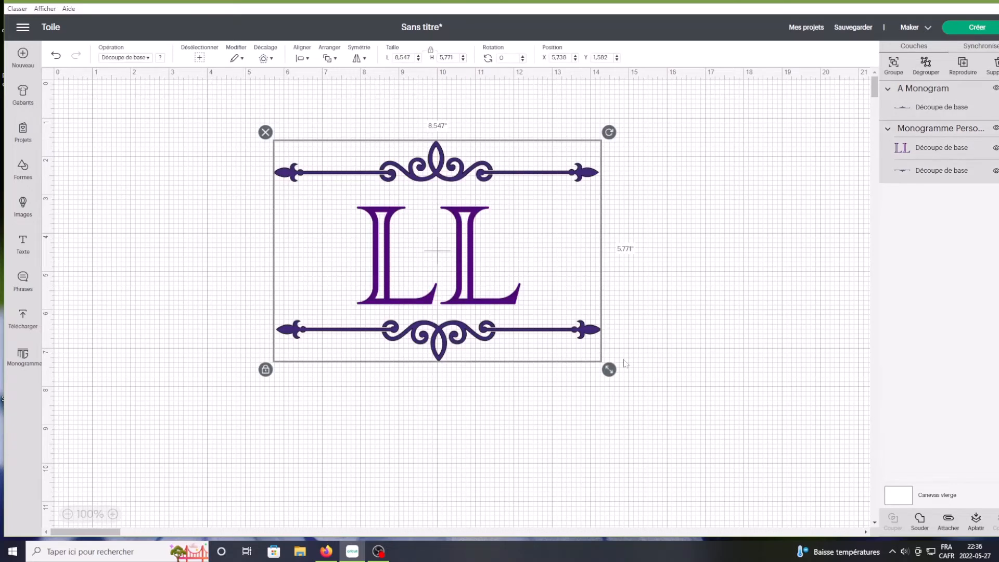
left_click(302, 59)
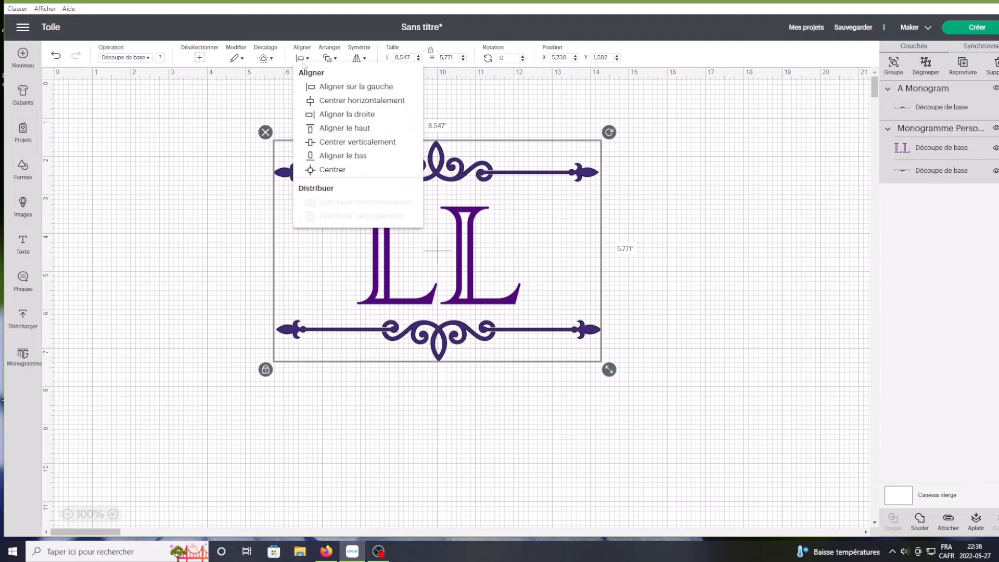
left_click(330, 87)
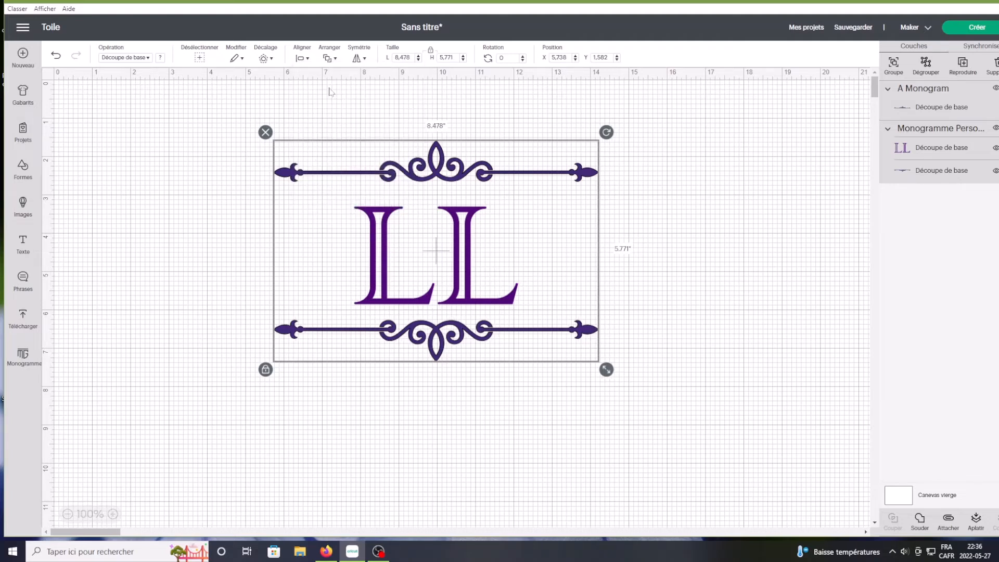
left_click(717, 281)
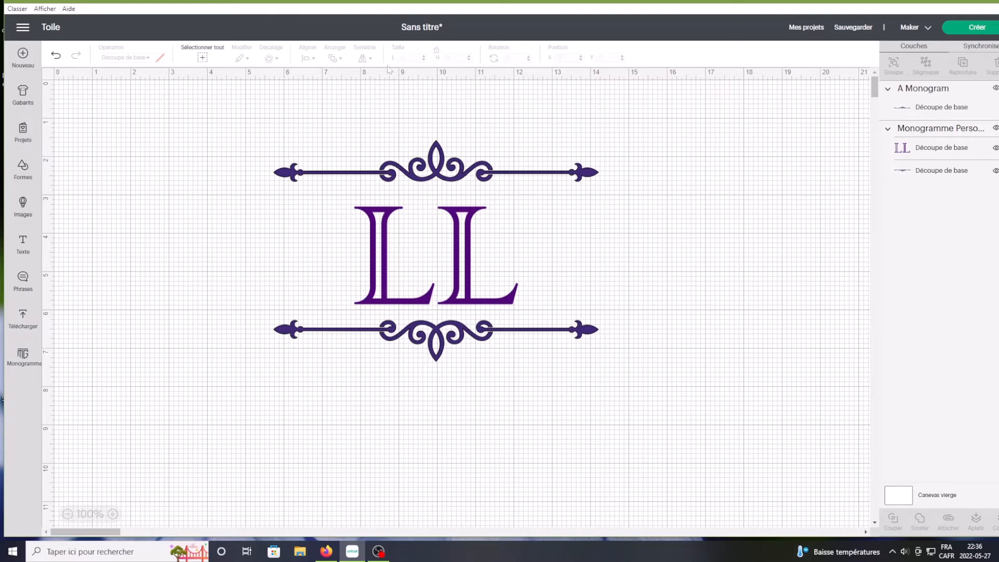
Step: Change the LL letters layer's operation to Stylo
left_click_drag(224, 147, 658, 377)
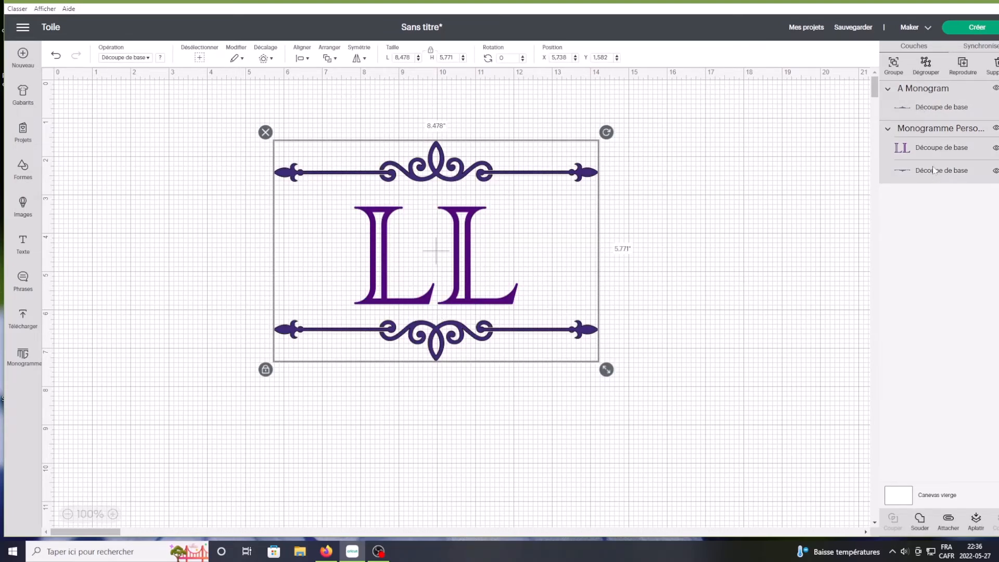
left_click(936, 150)
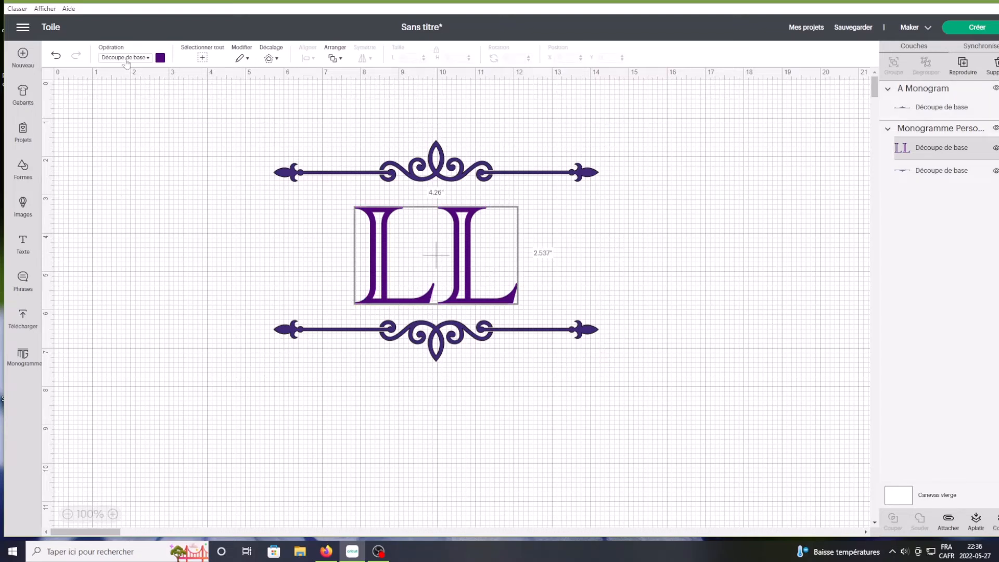
left_click(148, 59)
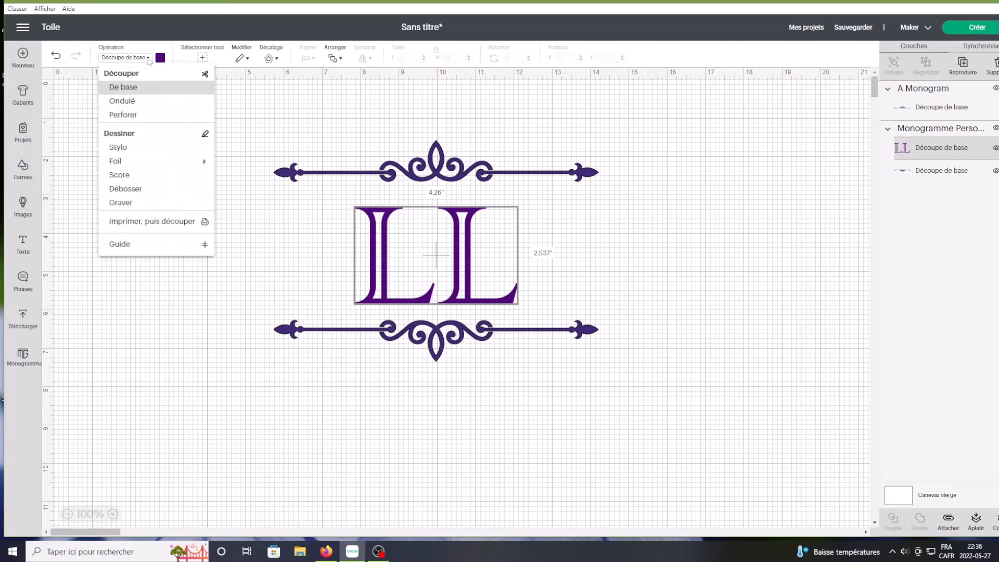
left_click(122, 148)
Step: Change the upper scroll's operation to Stylo
left_click(538, 174)
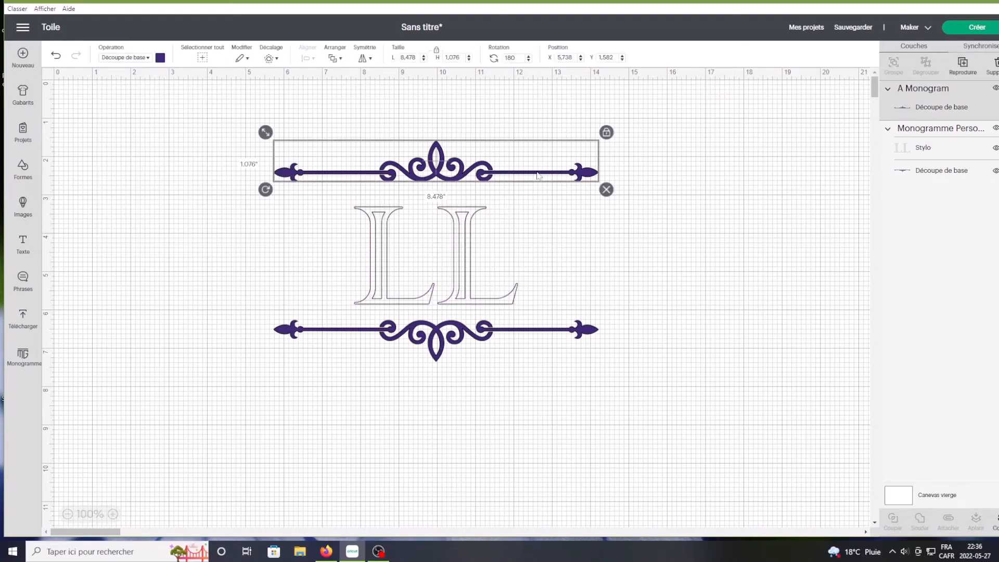
left_click(145, 58)
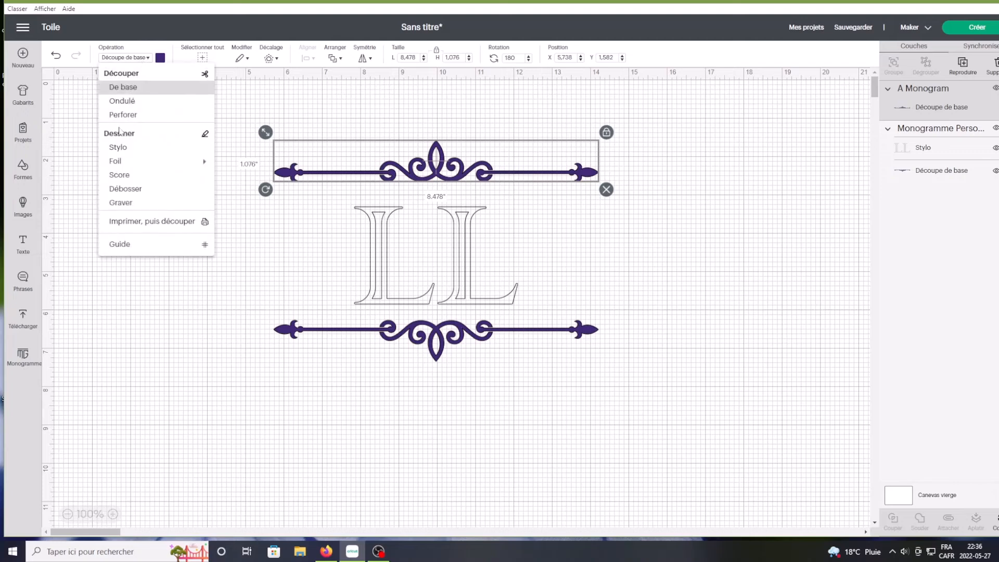
left_click(118, 147)
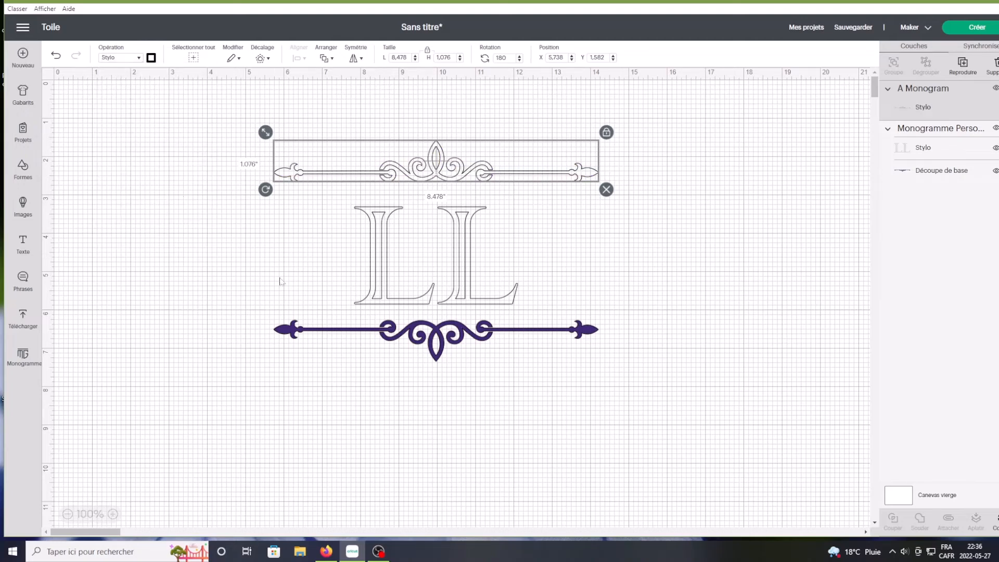
Step: Change the operation of the monogram group, including its lower scroll, to Stylo
left_click(305, 336)
left_click(118, 58)
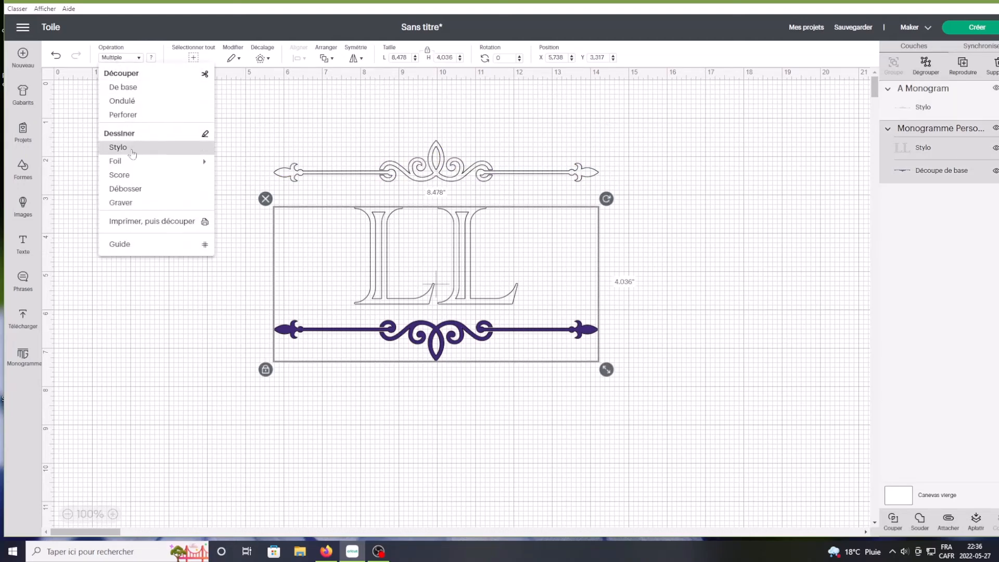
left_click(118, 148)
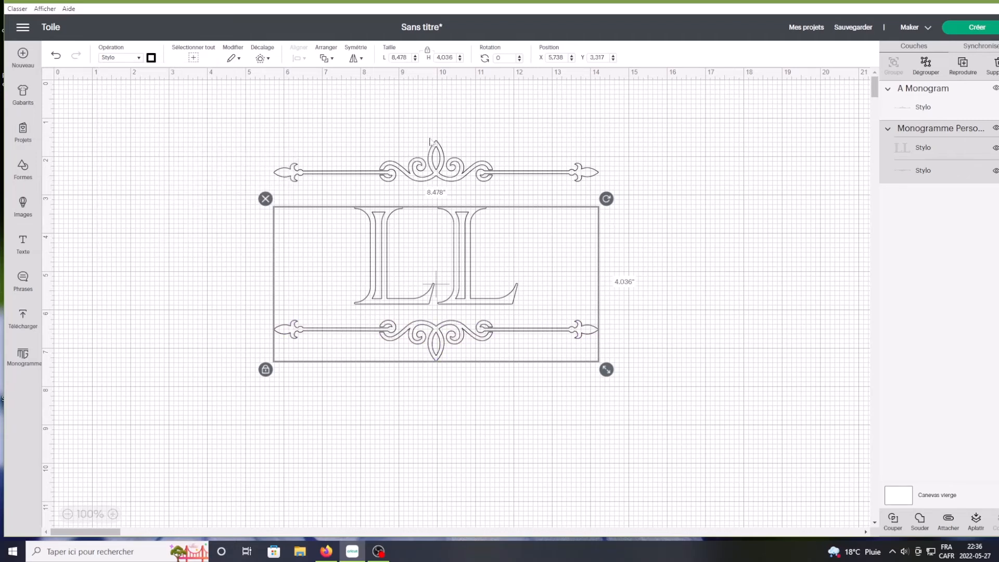
Step: Set the pen color of the upper scroll and of the monogram group to Raspberry
left_click(347, 175)
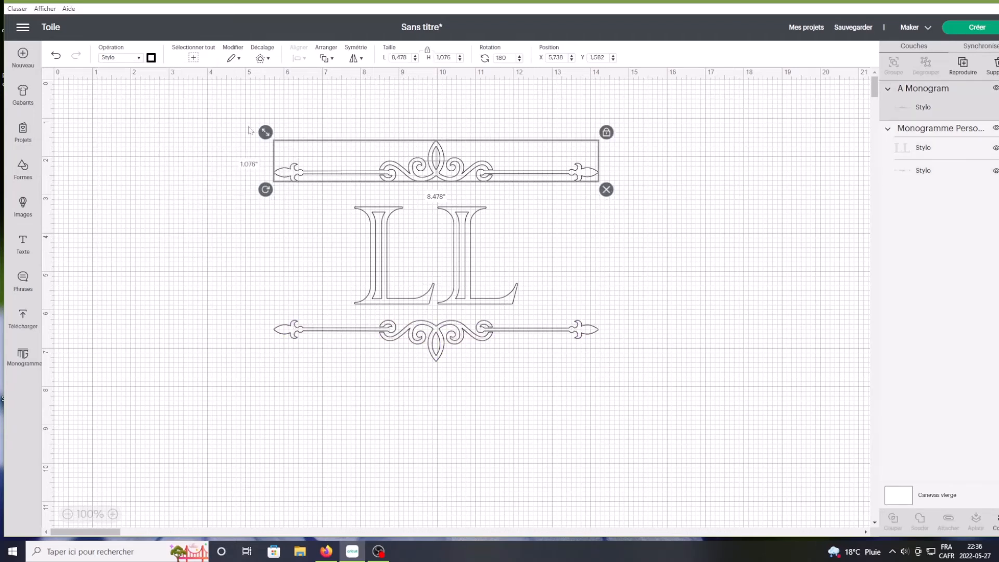
left_click(154, 58)
left_click(182, 201)
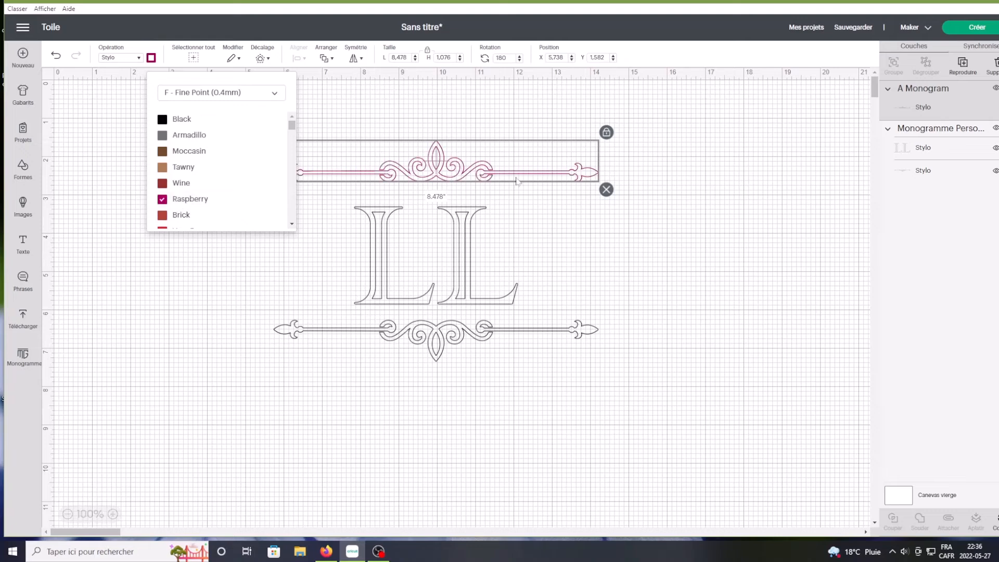
left_click(521, 332)
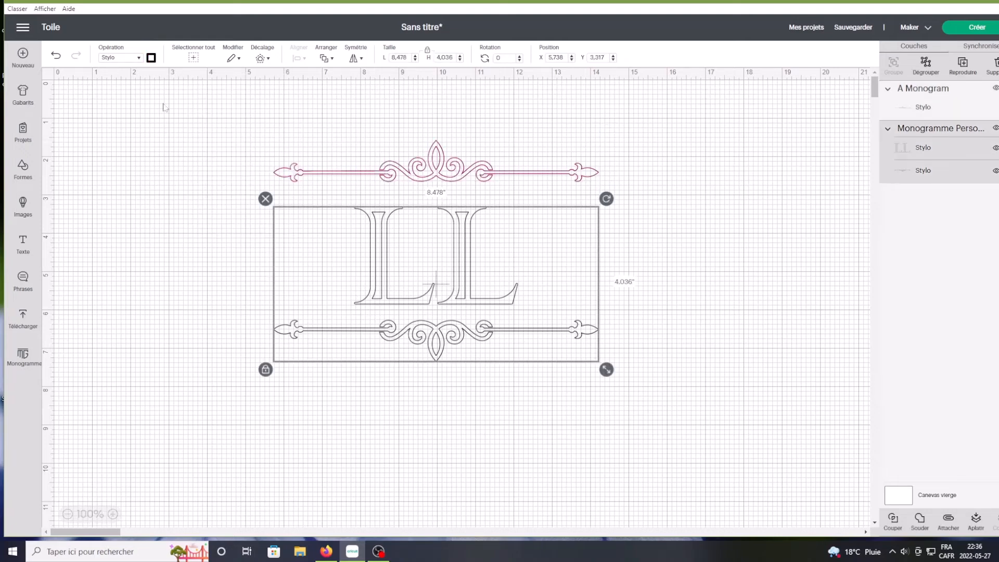
left_click(150, 58)
left_click(182, 203)
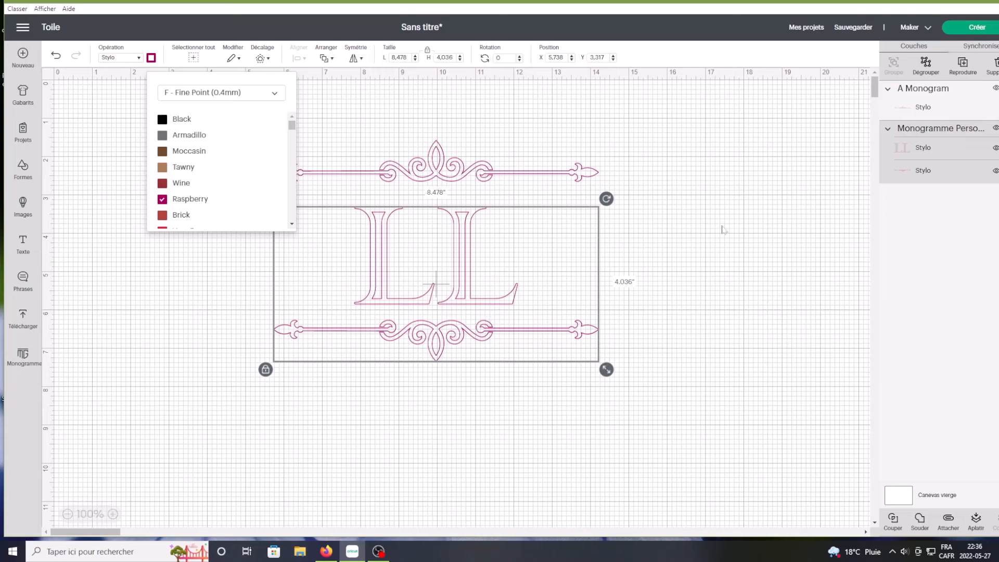
left_click(765, 343)
Step: Set the pen color of only the LL letters layer to Dark Green, then deselect it
left_click(462, 285)
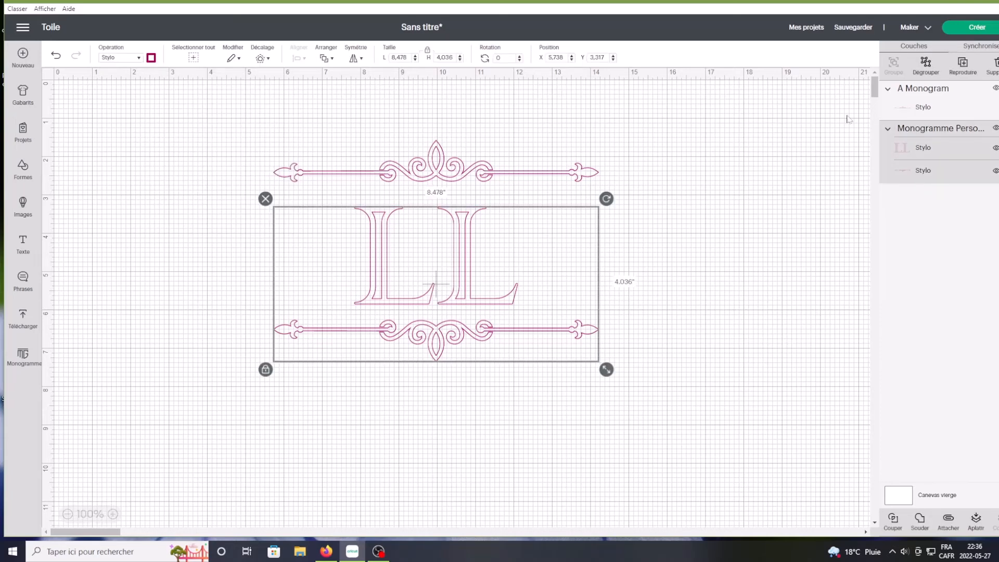
left_click(912, 150)
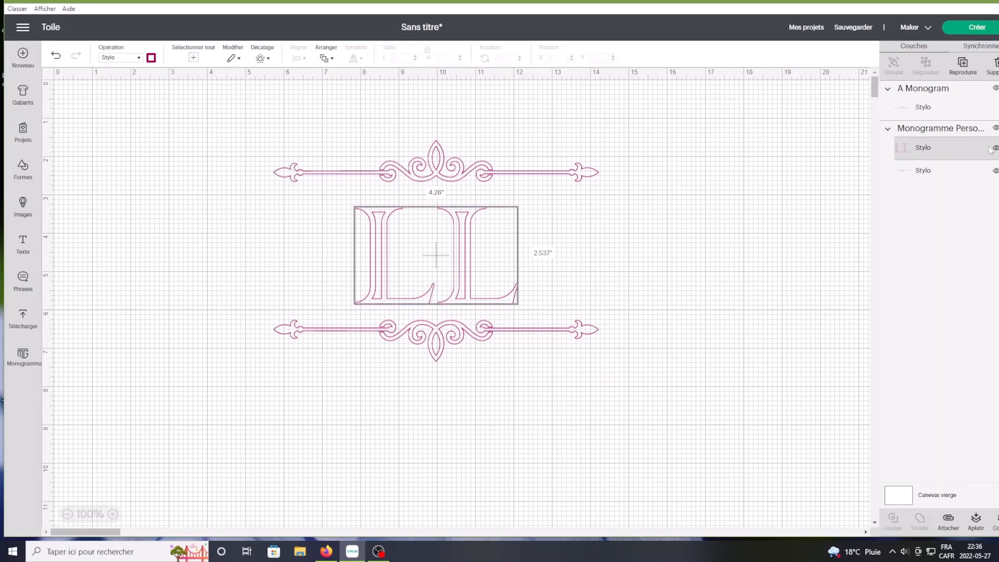
left_click(150, 58)
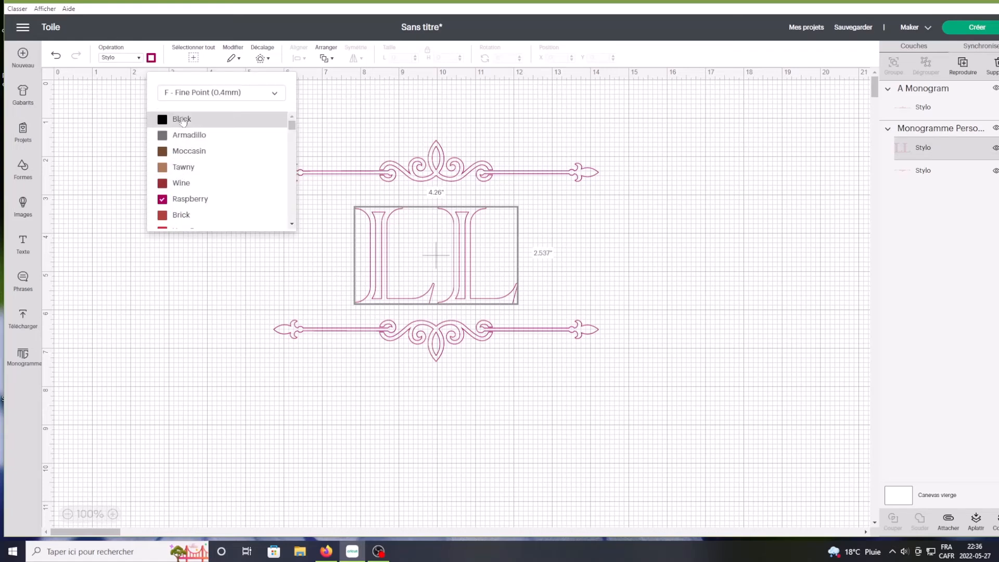
scroll(188, 177, "down", 3)
scroll(200, 196, "down", 2)
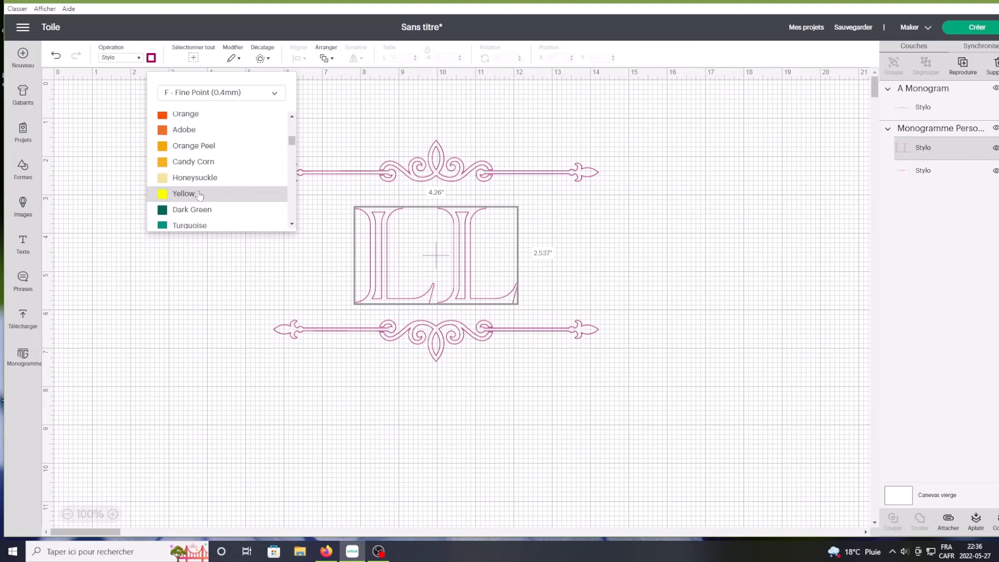
scroll(199, 195, "down", 3)
scroll(195, 149, "up", 2)
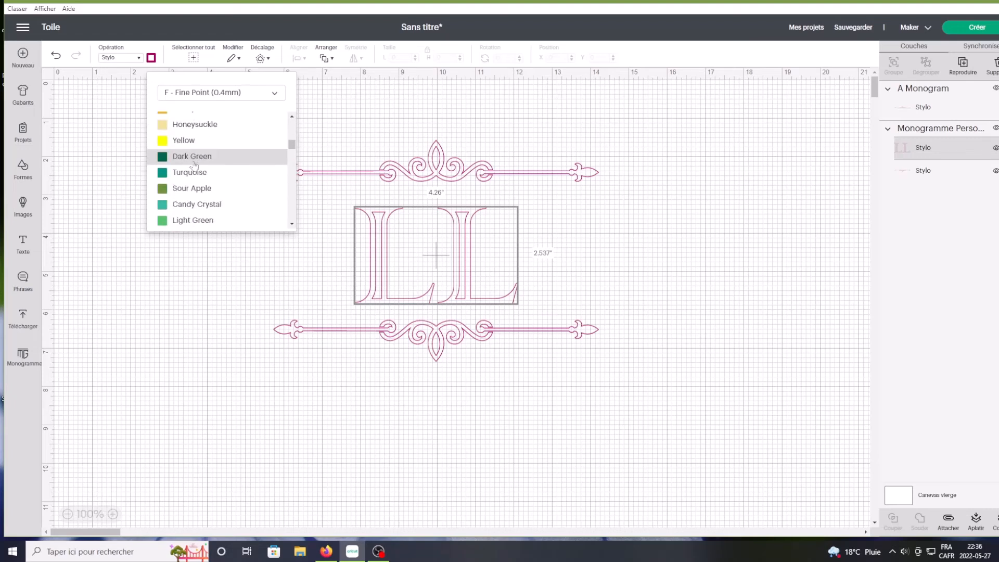
left_click(191, 158)
left_click(705, 286)
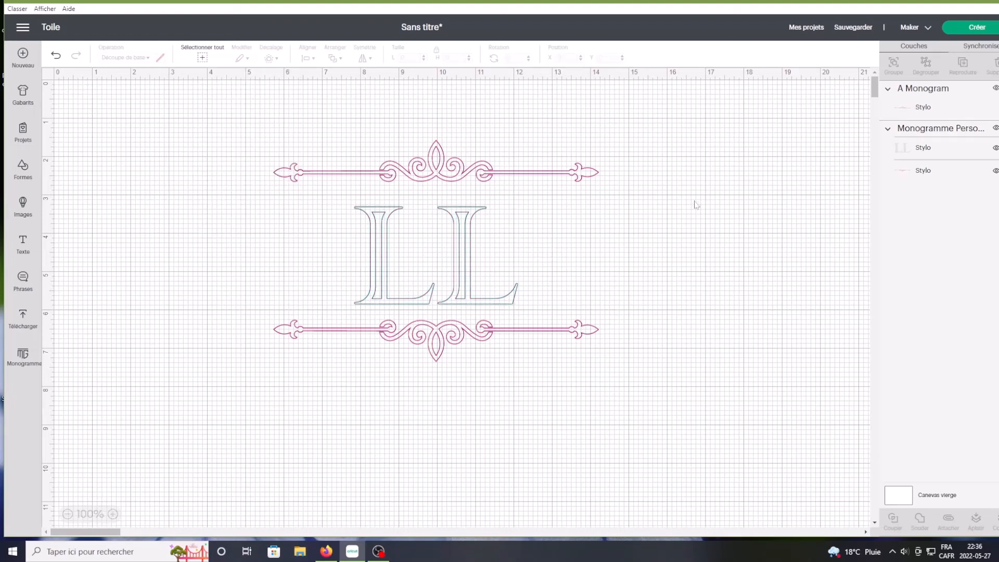
Step: Create a merged, rounded-corner offset of 1 in around both scrolls and the LL letters together
left_click_drag(237, 126, 627, 378)
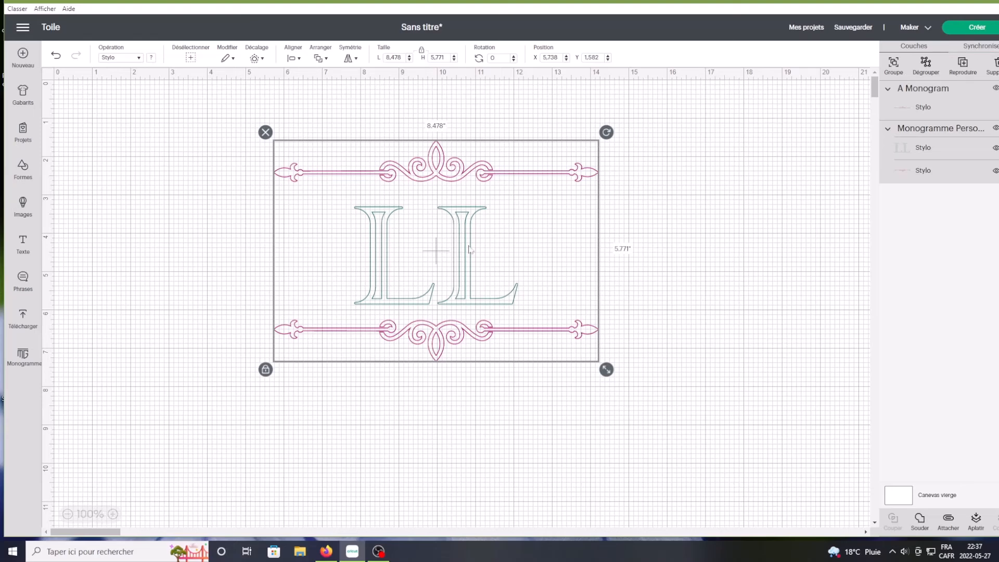
left_click(683, 297)
left_click_drag(176, 102, 657, 402)
left_click(256, 58)
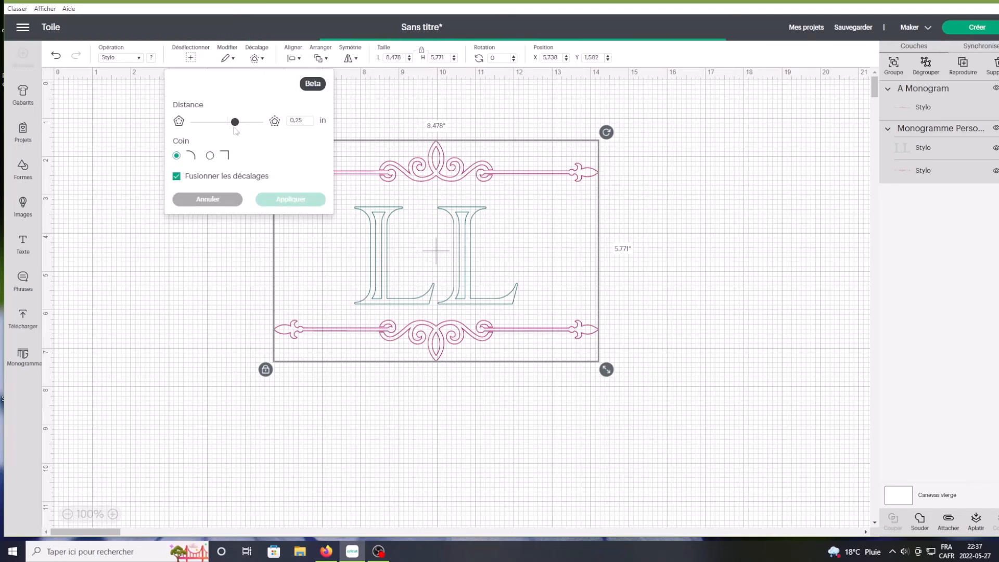
left_click_drag(235, 125, 261, 131)
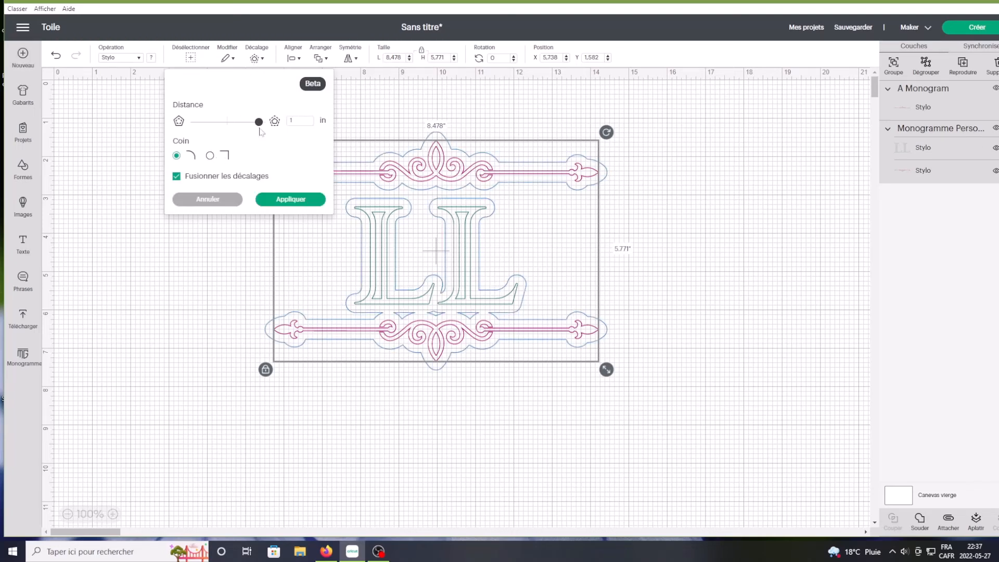
left_click(292, 200)
left_click(777, 308)
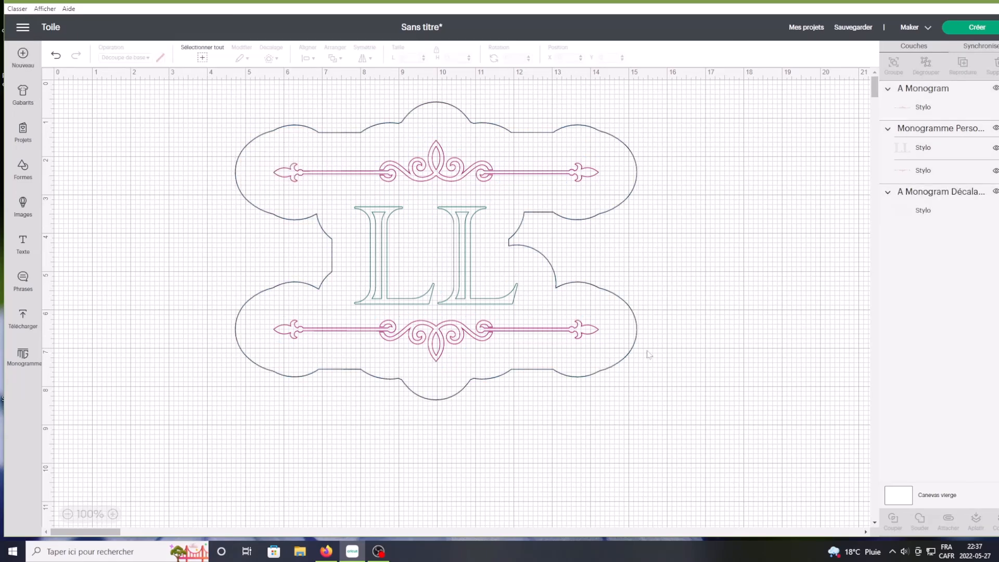
Step: Shift the offset outline to about X 4.9, Y 0.6, and attach it to the letters and both scrolls
left_click_drag(628, 365, 636, 365)
left_click(219, 134)
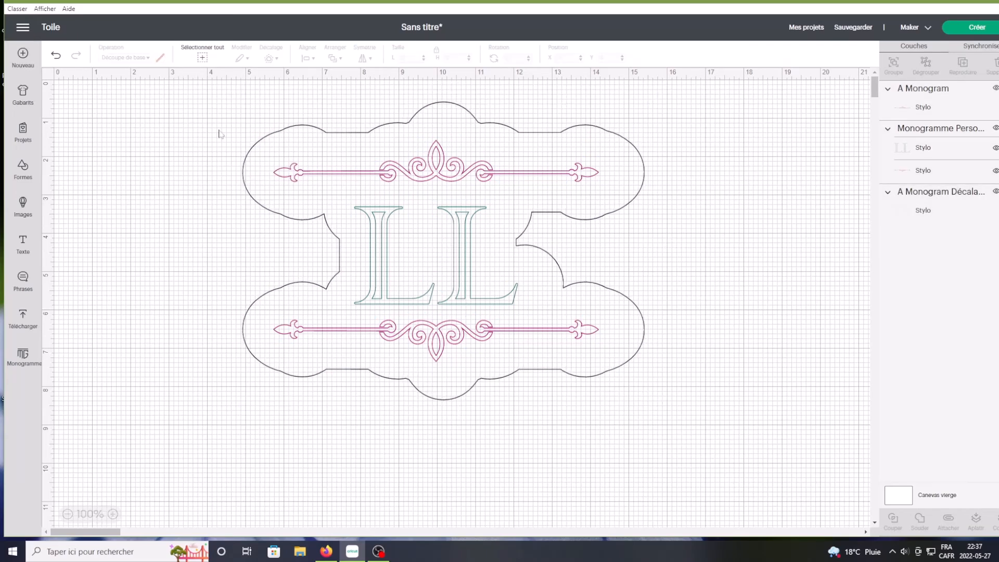
left_click_drag(140, 108, 663, 412)
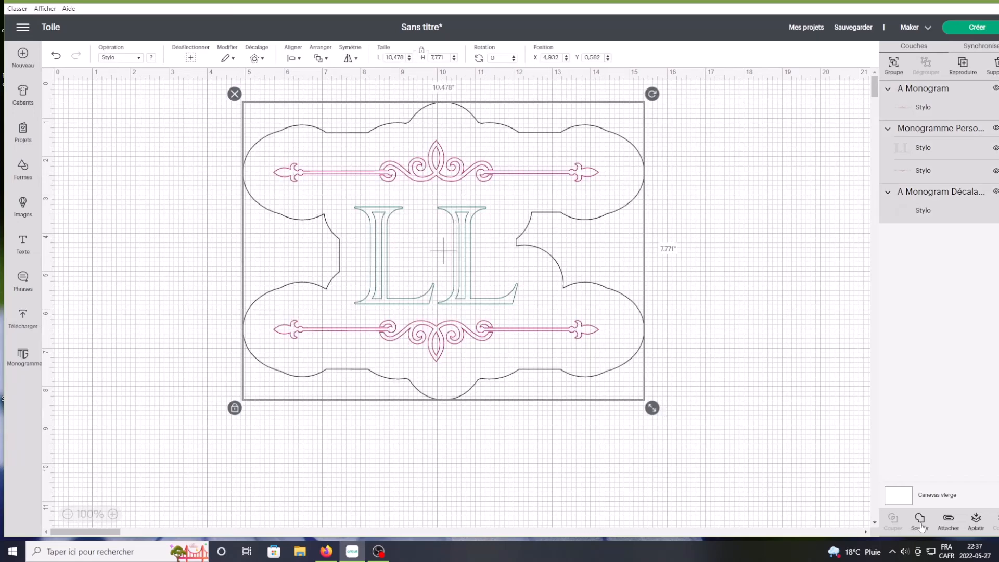
left_click(948, 521)
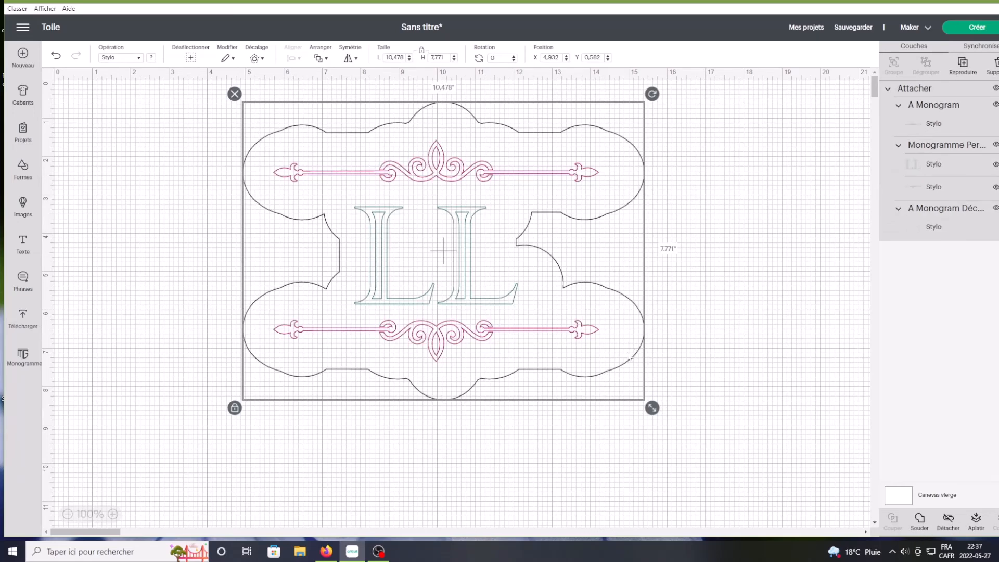